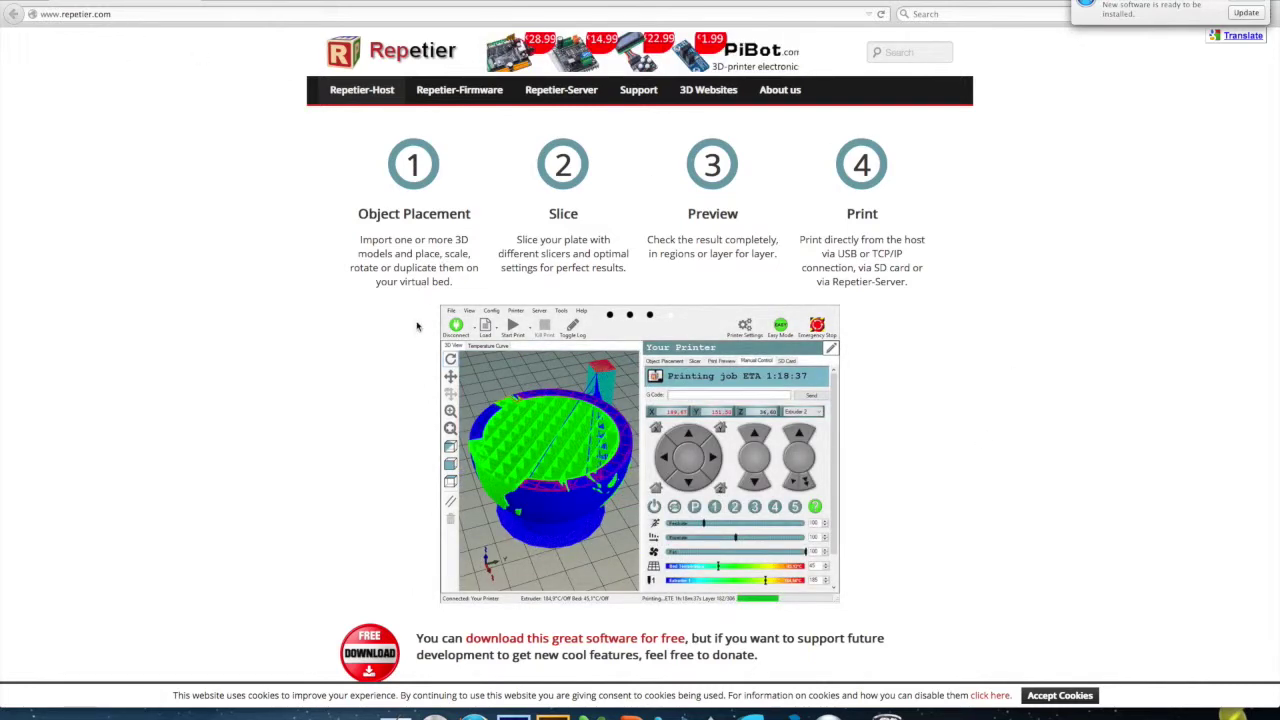
Scroll repetier.com to the Windows, Linux and Mac downloads, then launch Repetier-Host from the Dock
{"action": "scroll", "coordinate": [418, 326], "scroll_direction": "down", "scroll_amount": 5}
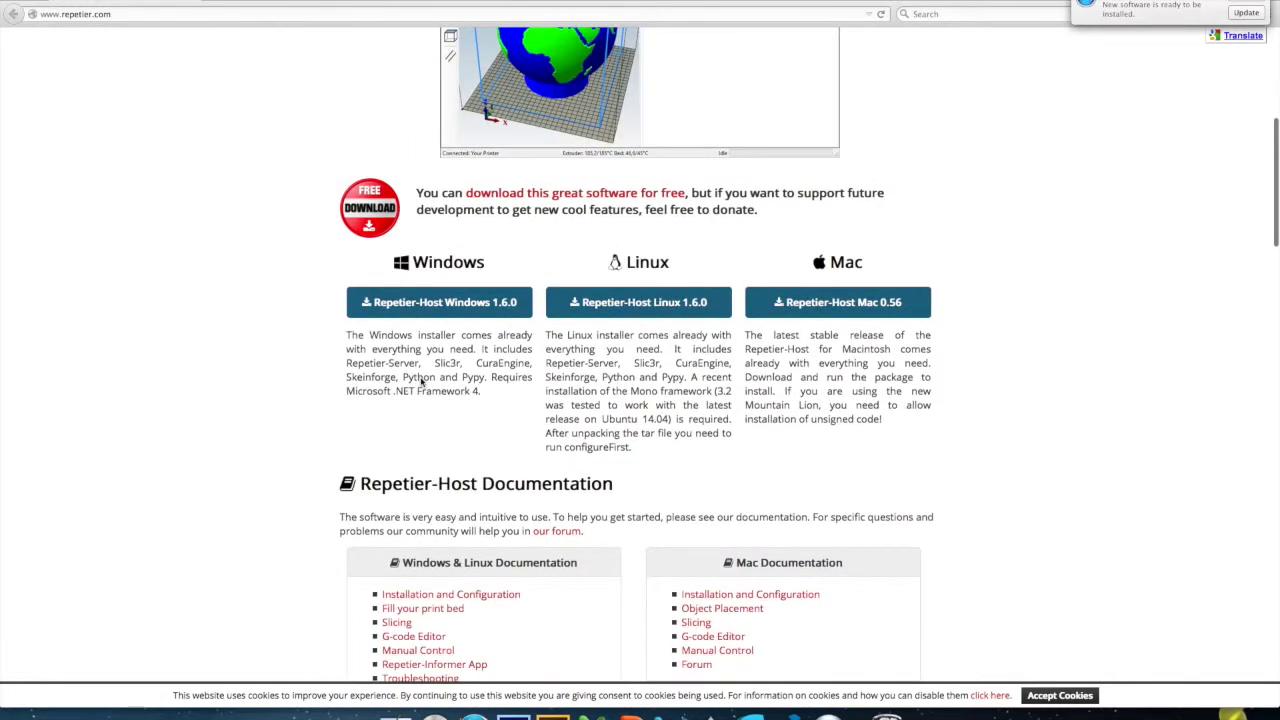
{"action": "scroll", "coordinate": [421, 381], "scroll_direction": "down", "scroll_amount": 1}
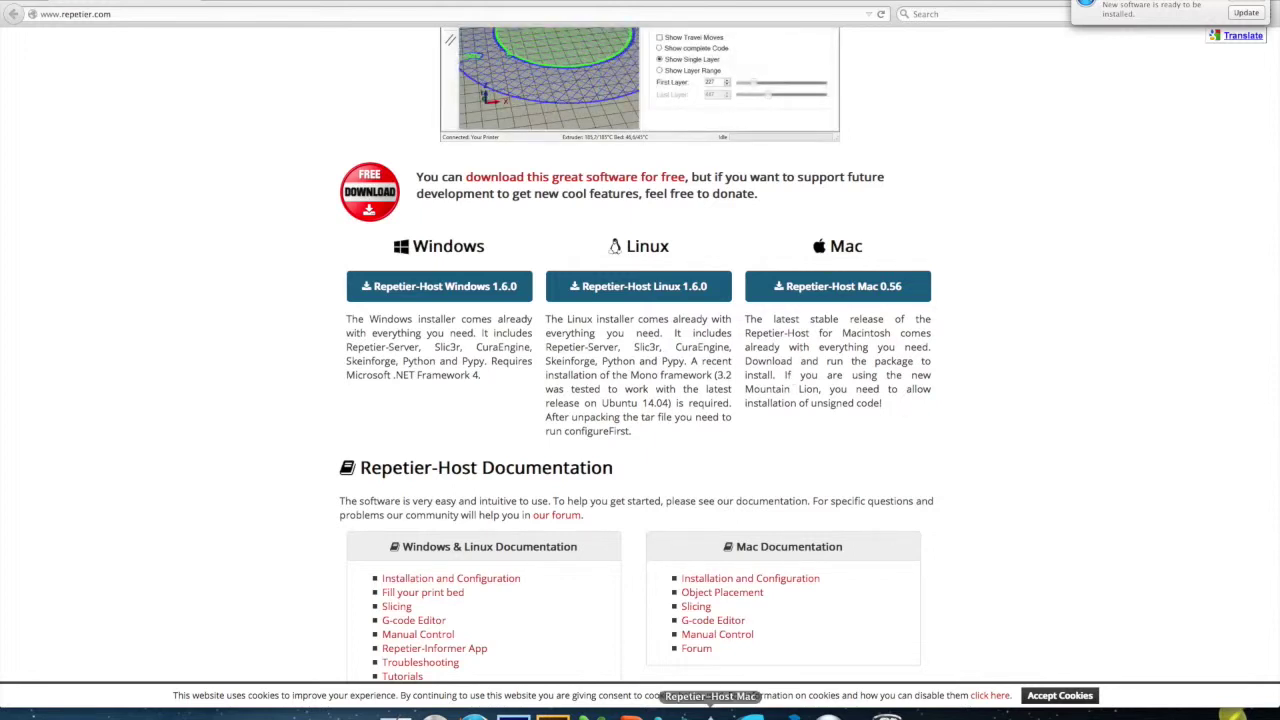
{"action": "left_click", "coordinate": [710, 712]}
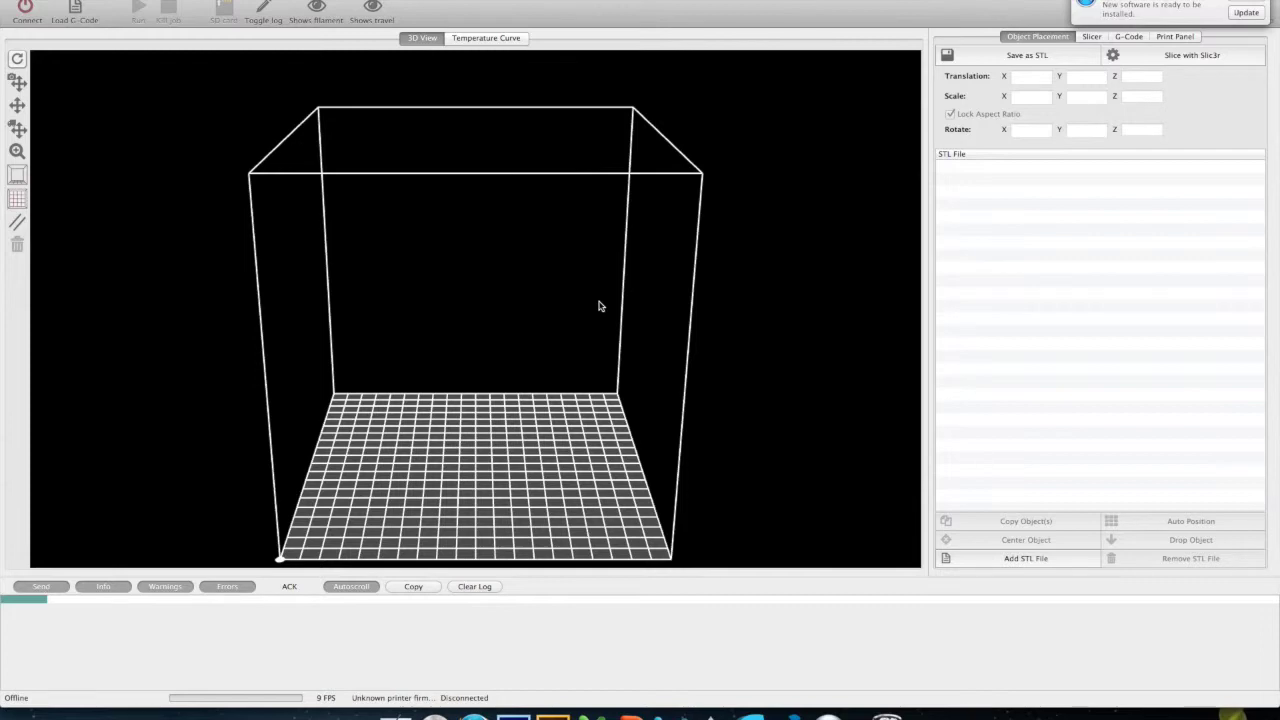
Connect to the Marlin printer and show the Print Panel's extruder and bed controls
{"action": "left_click", "coordinate": [25, 8]}
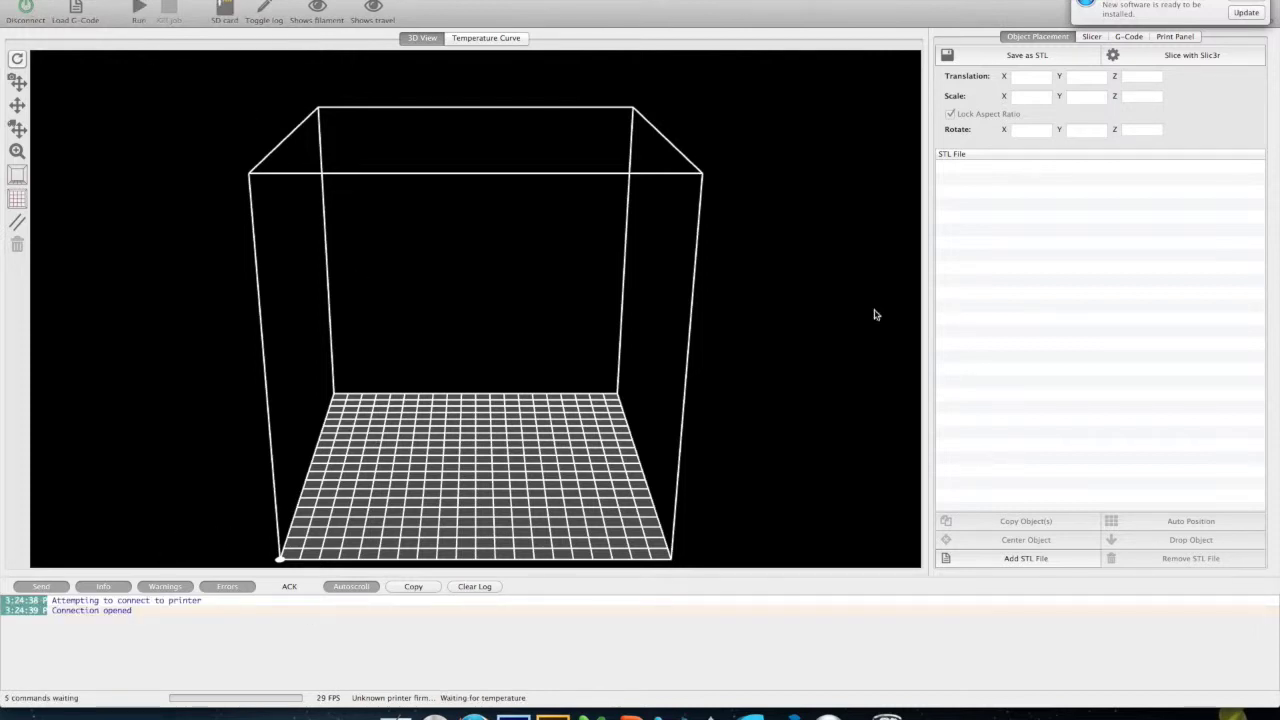
{"action": "left_click", "coordinate": [1176, 37]}
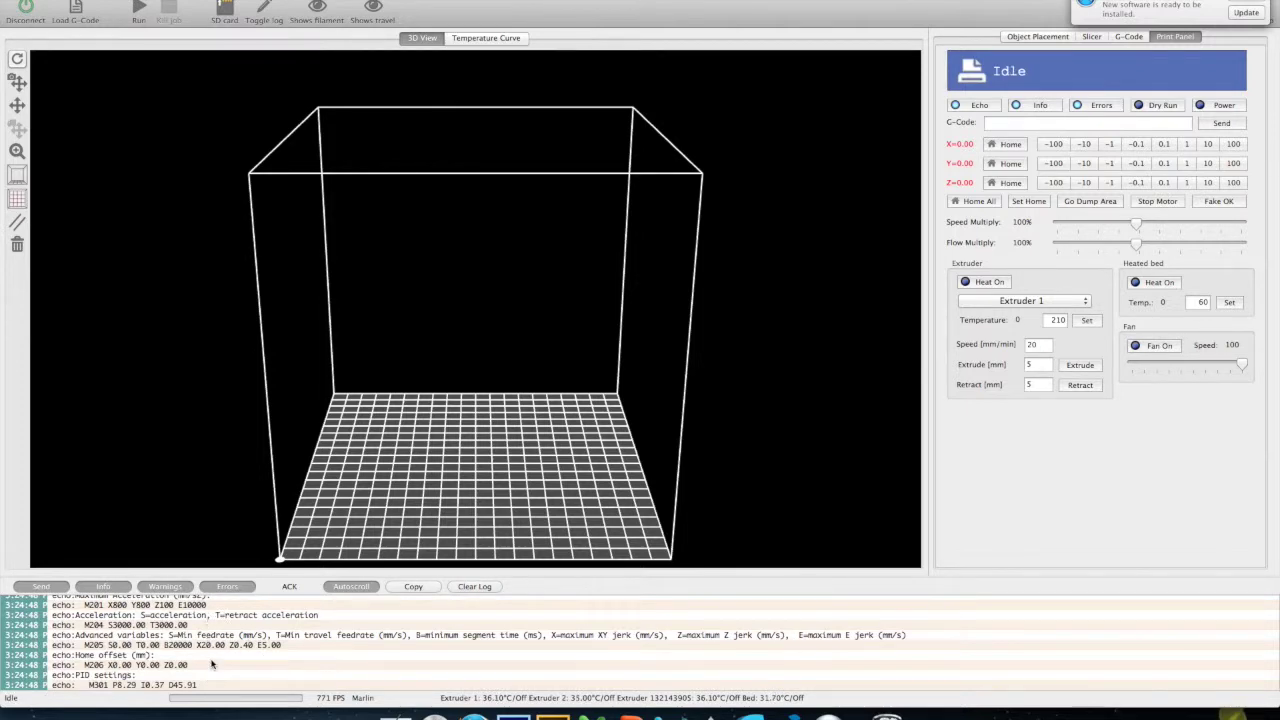
Return to the Object Placement panel with its empty STL file list
{"action": "left_click", "coordinate": [1030, 37]}
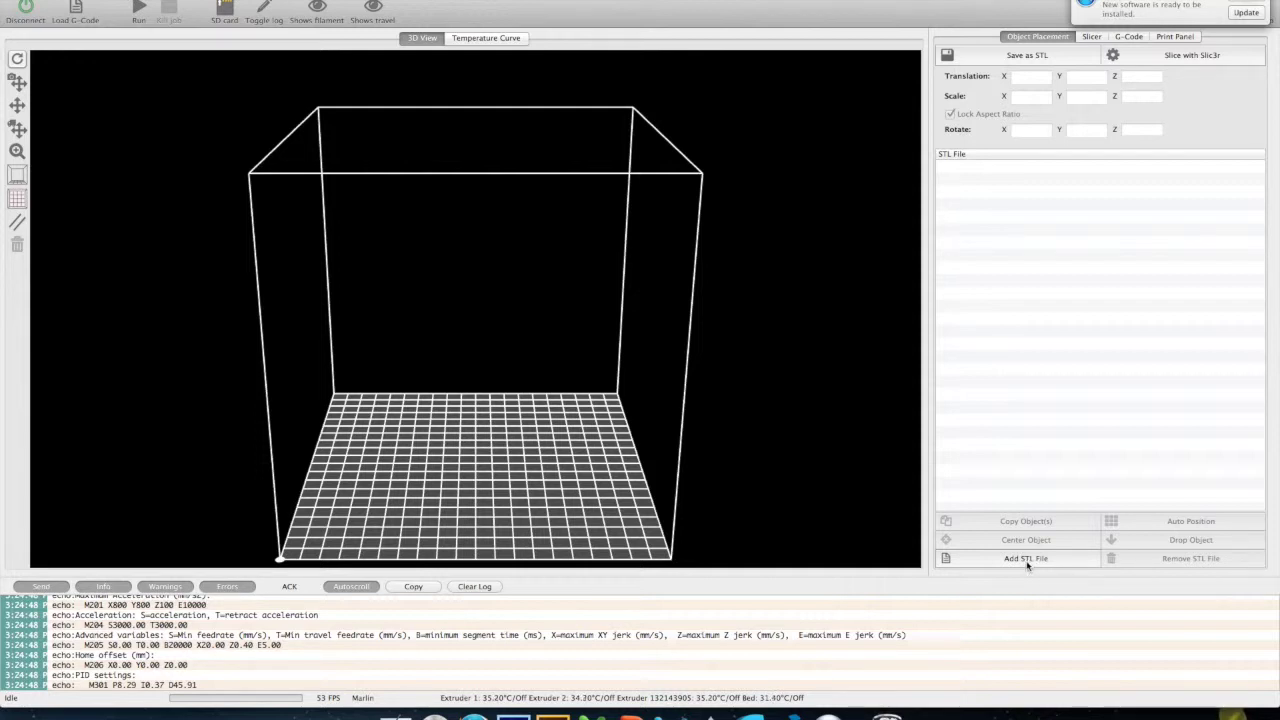
Add Carabiner_v1-0.stl from the Downloads folder to the build plate
{"action": "left_click", "coordinate": [1021, 563]}
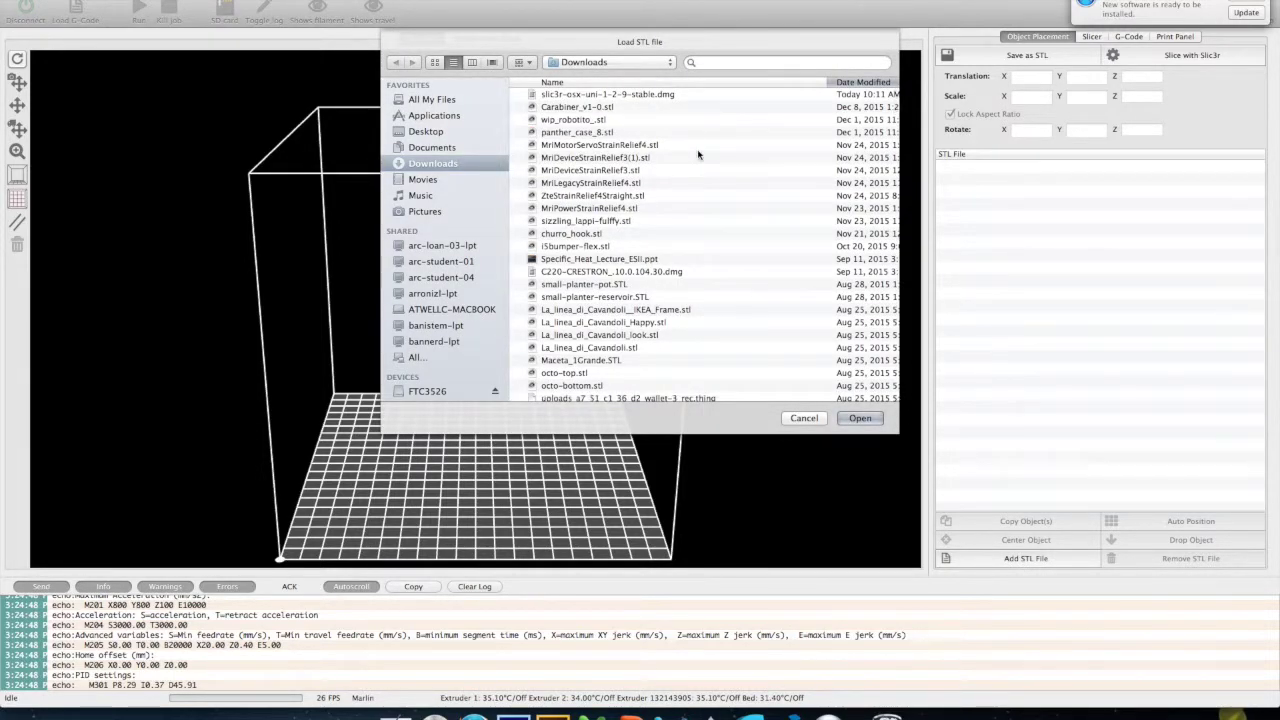
{"action": "left_click", "coordinate": [578, 108]}
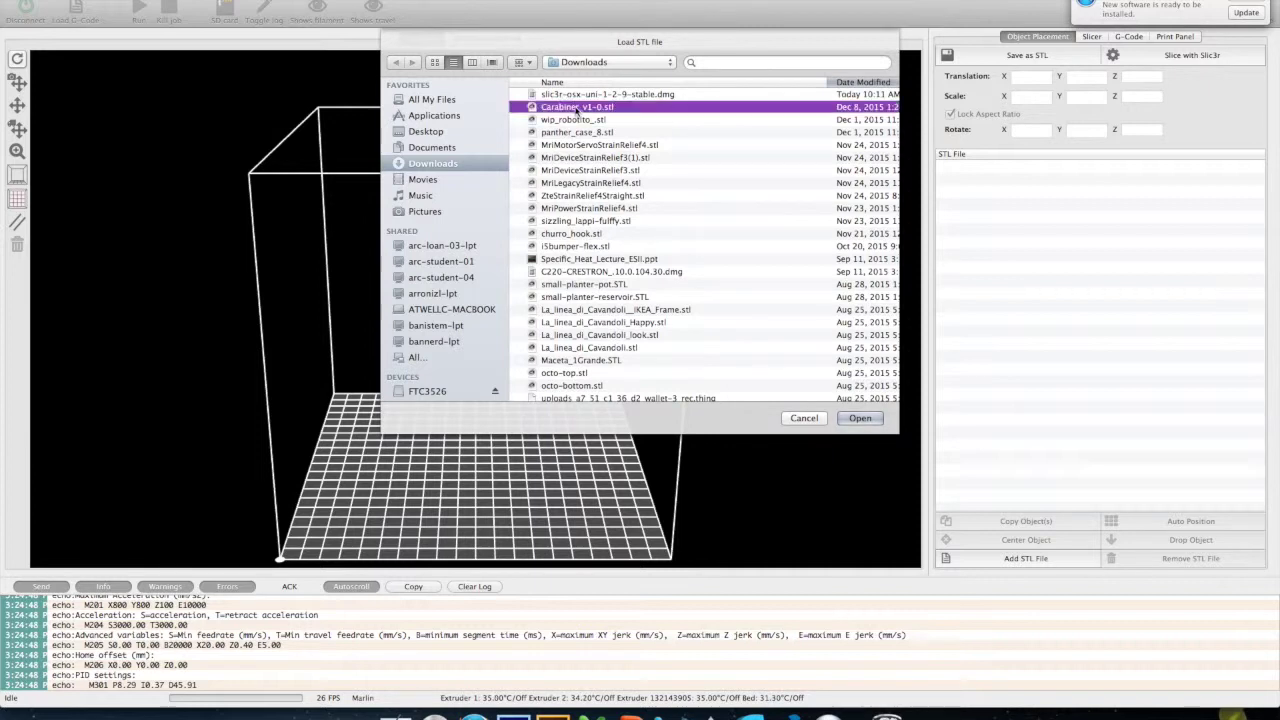
{"action": "left_click", "coordinate": [860, 418]}
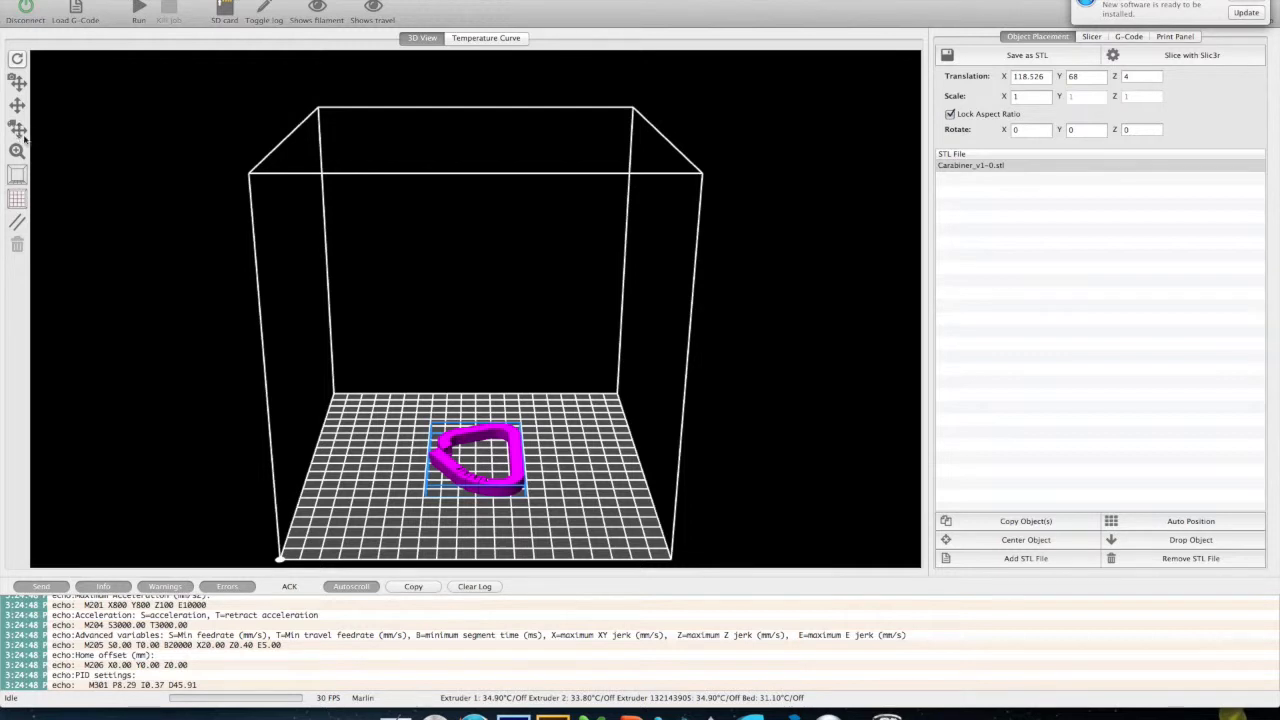
Drag the carabiner toward the front-left, try X scale 0.5 then restore 1, and open Slicer settings
{"action": "left_click", "coordinate": [18, 130]}
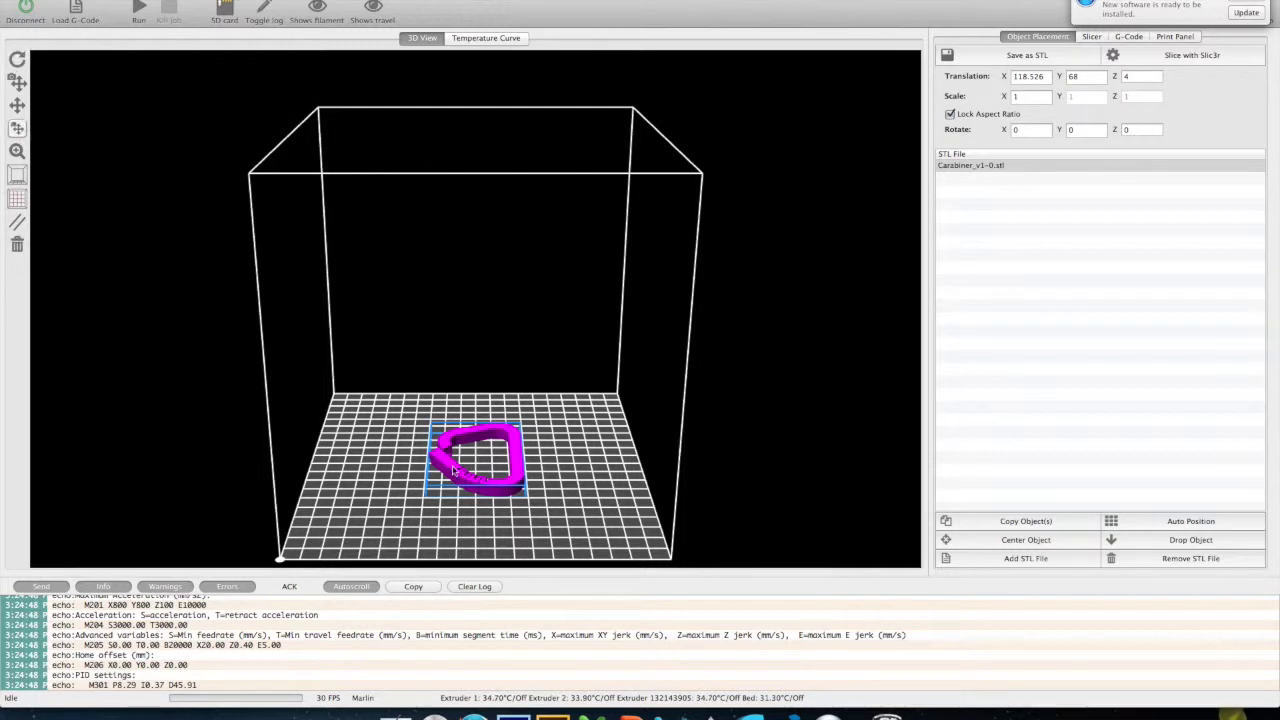
{"action": "left_click_drag", "start_coordinate": [460, 474], "coordinate": [368, 494]}
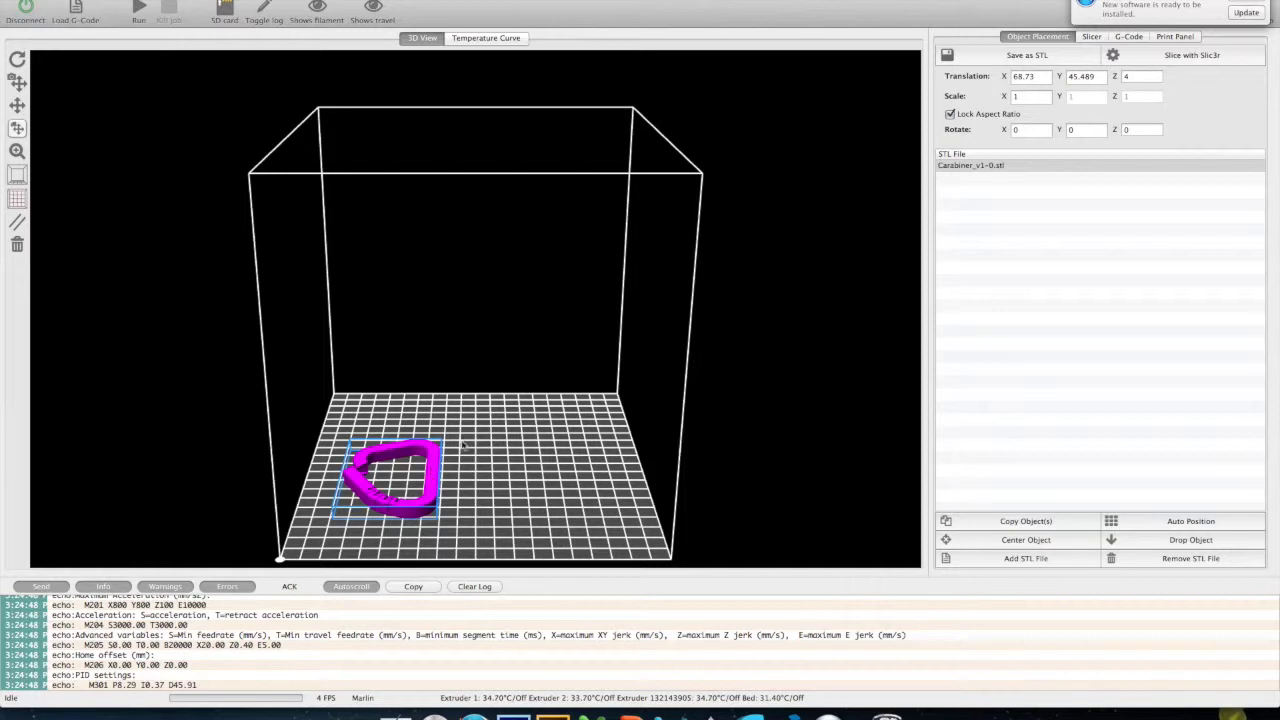
{"action": "left_click", "coordinate": [1028, 97]}
{"action": "type", "text": ".5"}
{"action": "key", "text": "Return"}
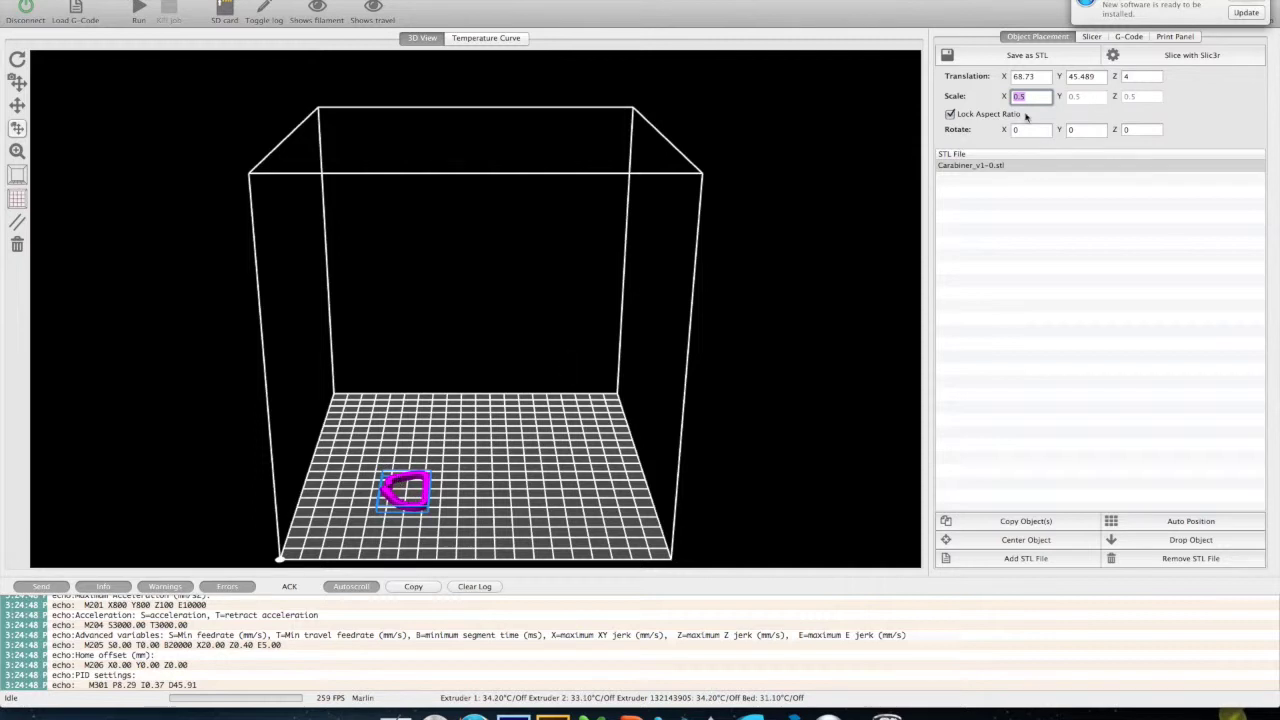
{"action": "type", "text": "1"}
{"action": "key", "text": "Return"}
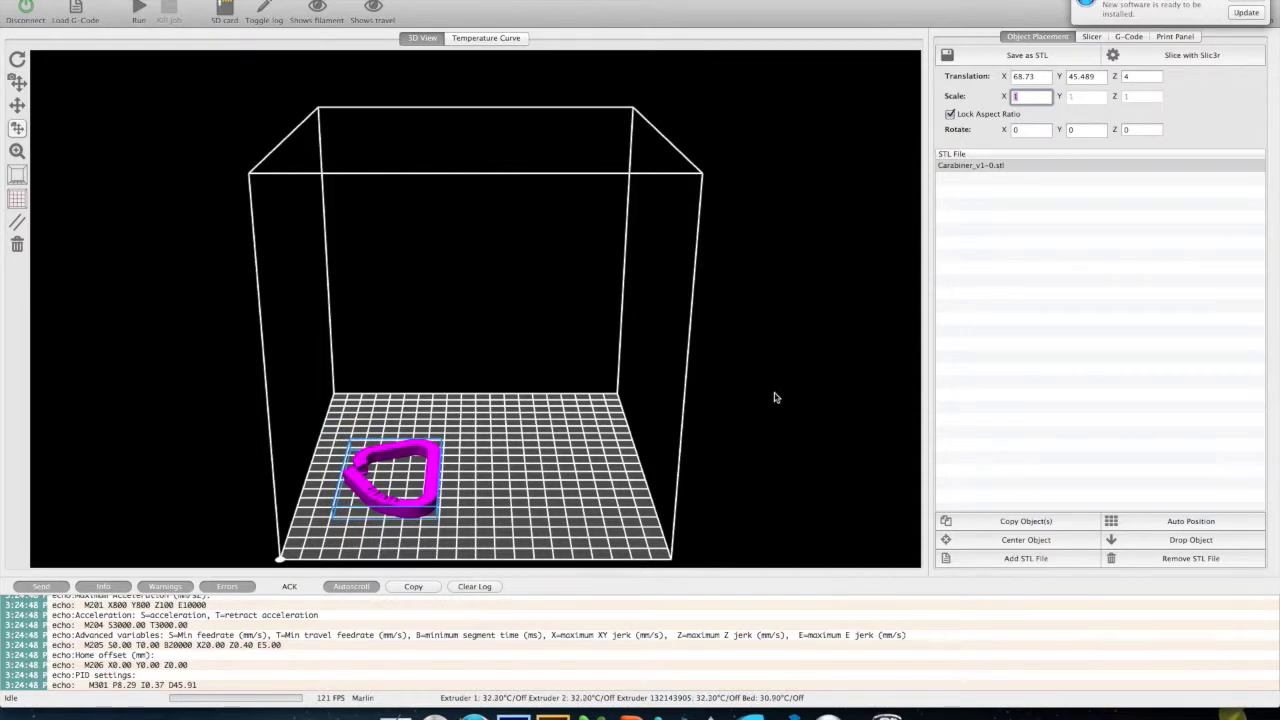
{"action": "left_click", "coordinate": [1092, 37]}
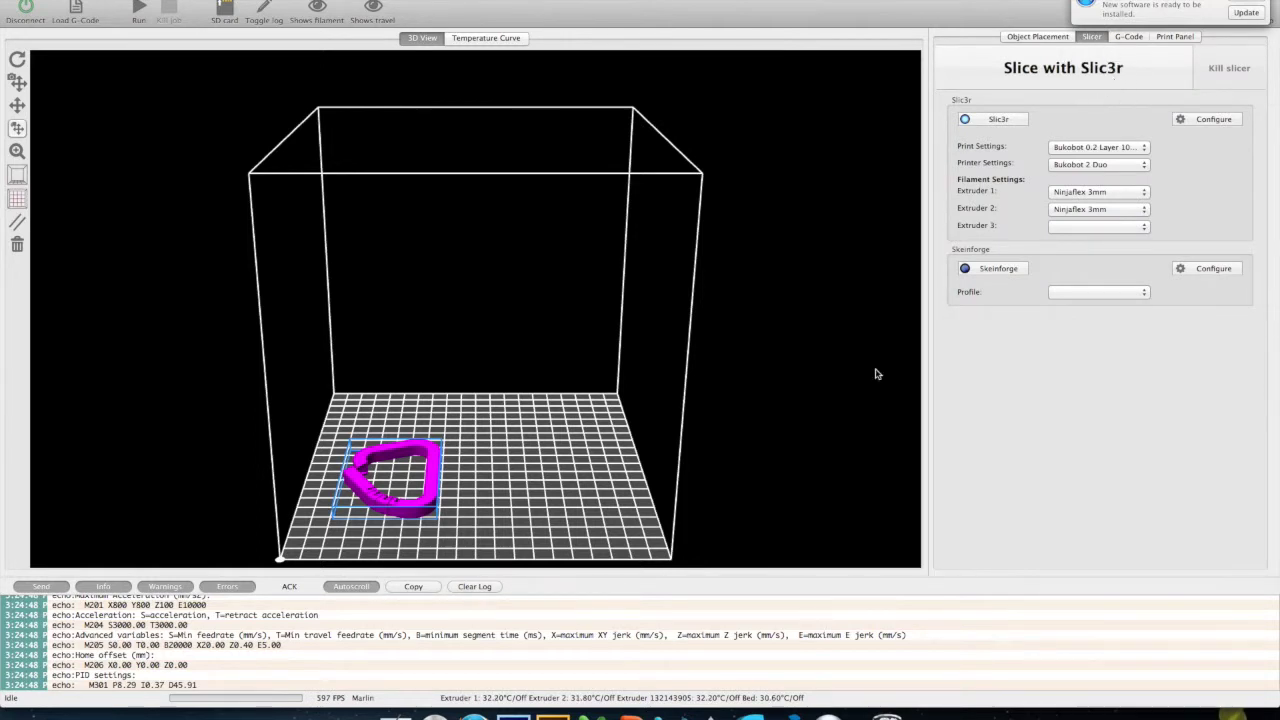
{"action": "left_click", "coordinate": [472, 715]}
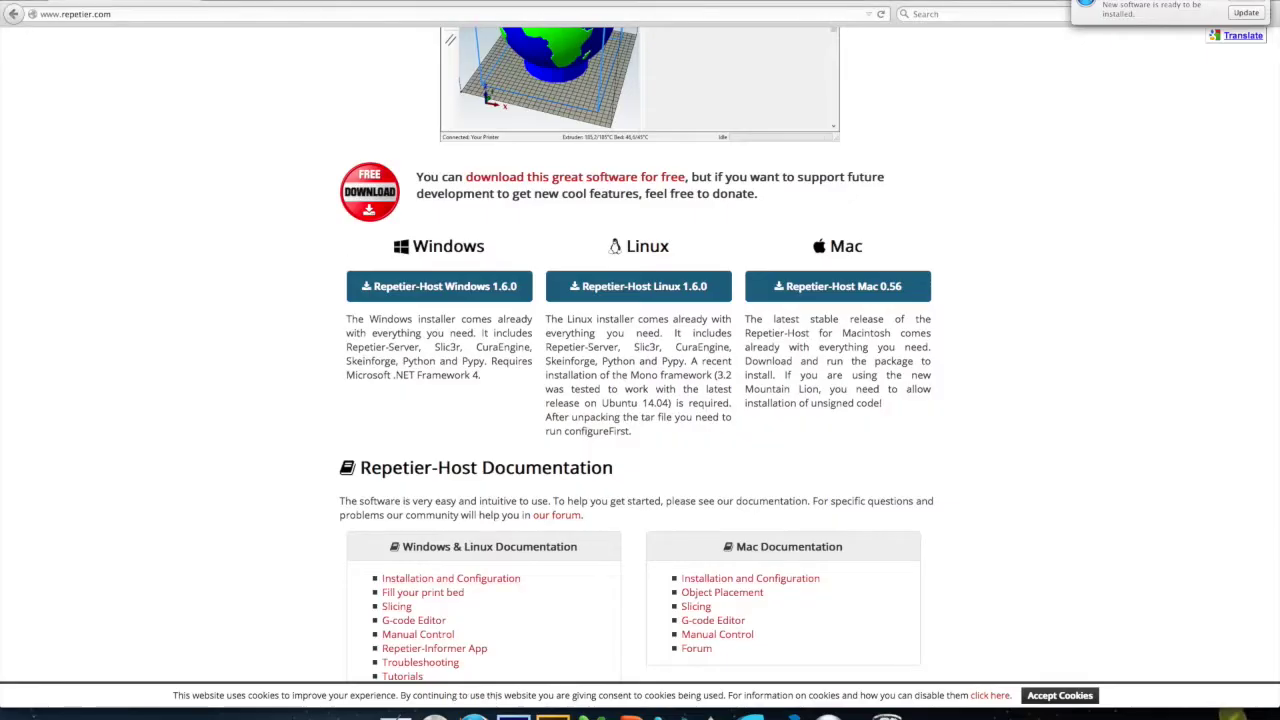
{"action": "left_click", "coordinate": [298, 7]}
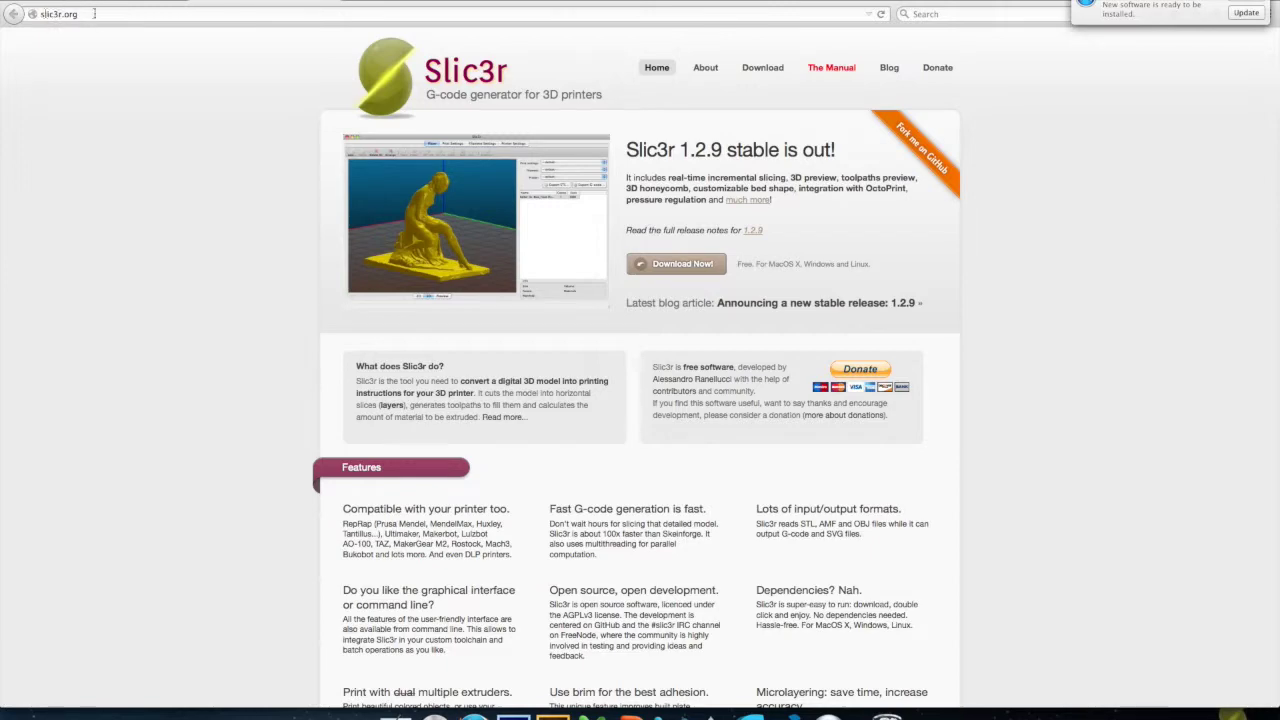
{"action": "scroll", "coordinate": [553, 290], "scroll_direction": "down", "scroll_amount": 5}
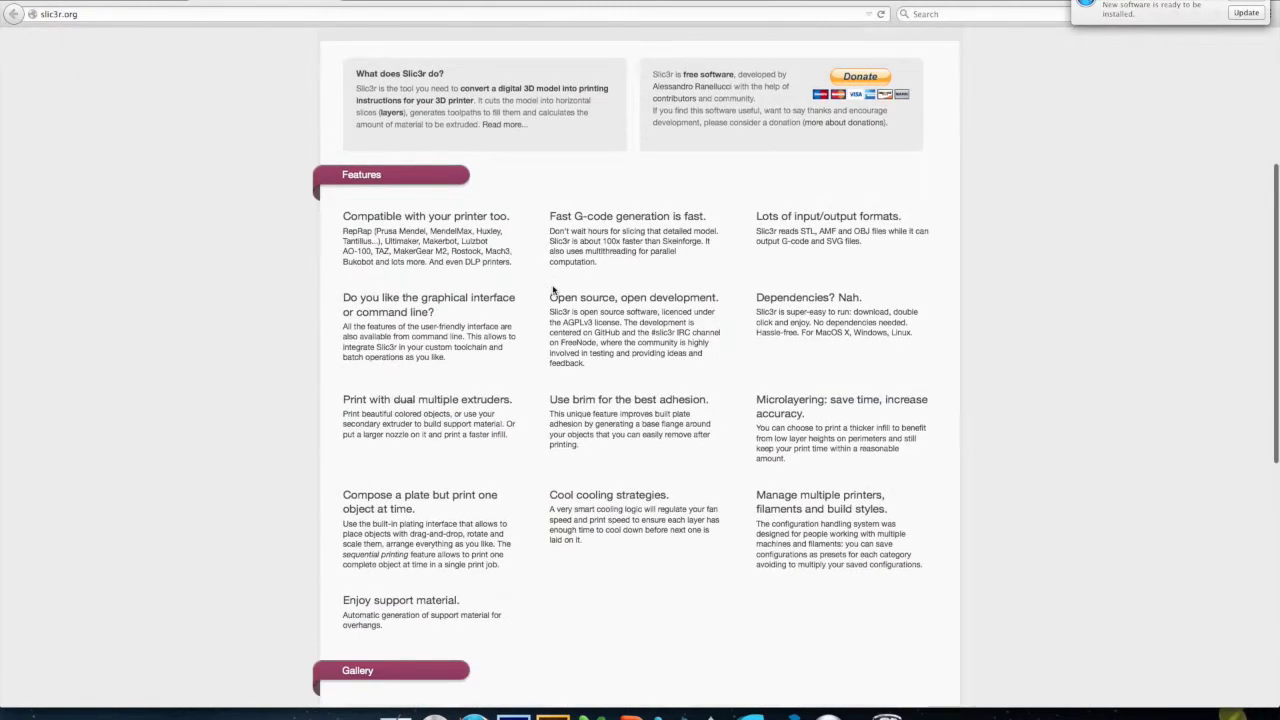
{"action": "scroll", "coordinate": [555, 292], "scroll_direction": "up", "scroll_amount": 5}
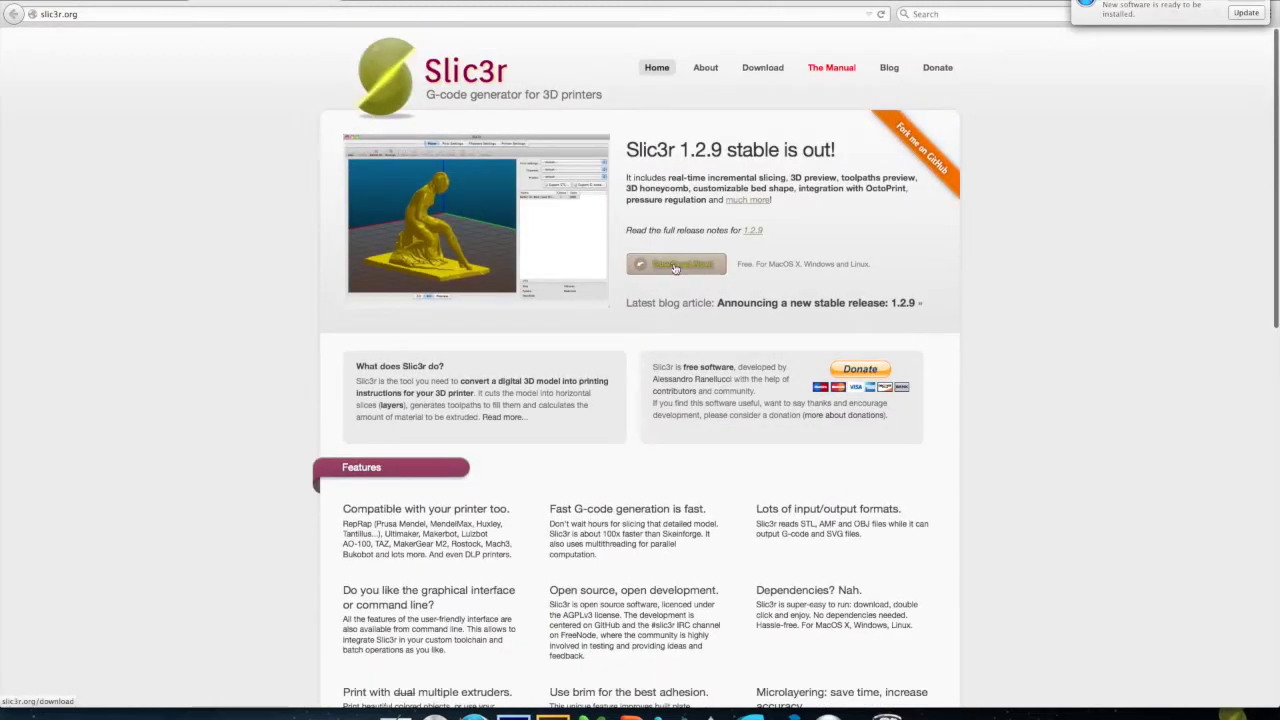
{"action": "left_click", "coordinate": [675, 266]}
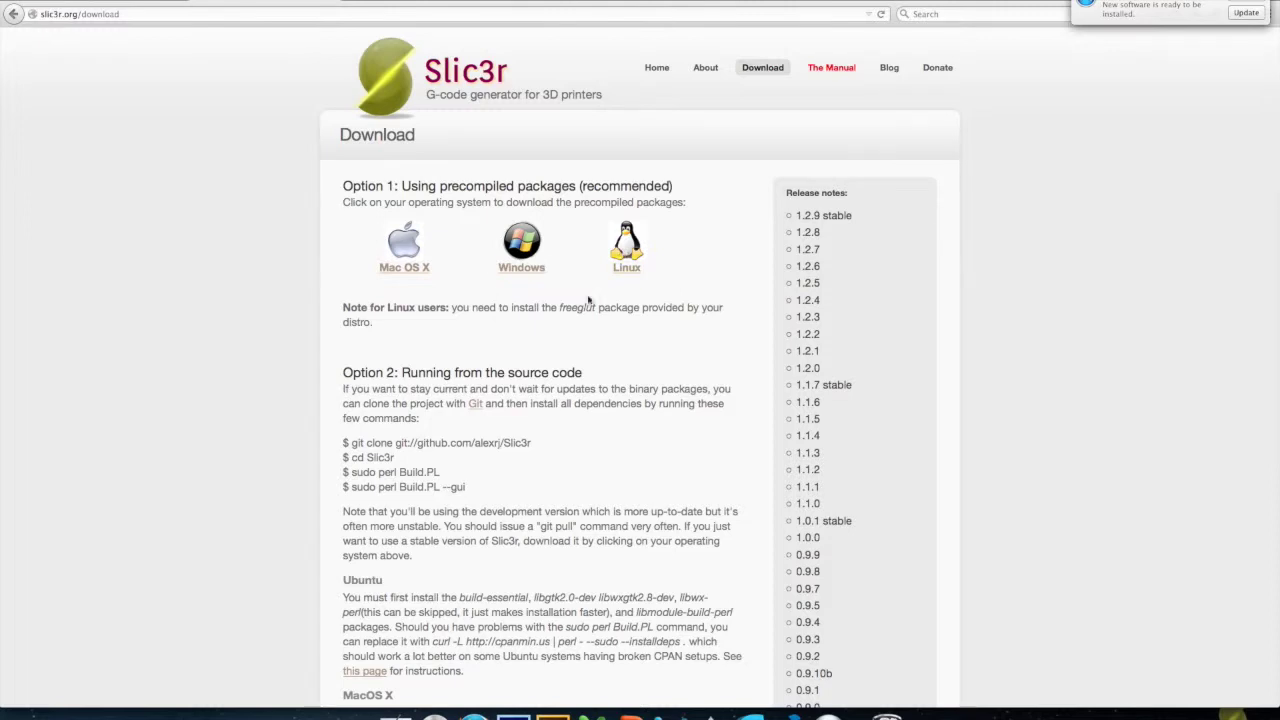
{"action": "left_click", "coordinate": [705, 714]}
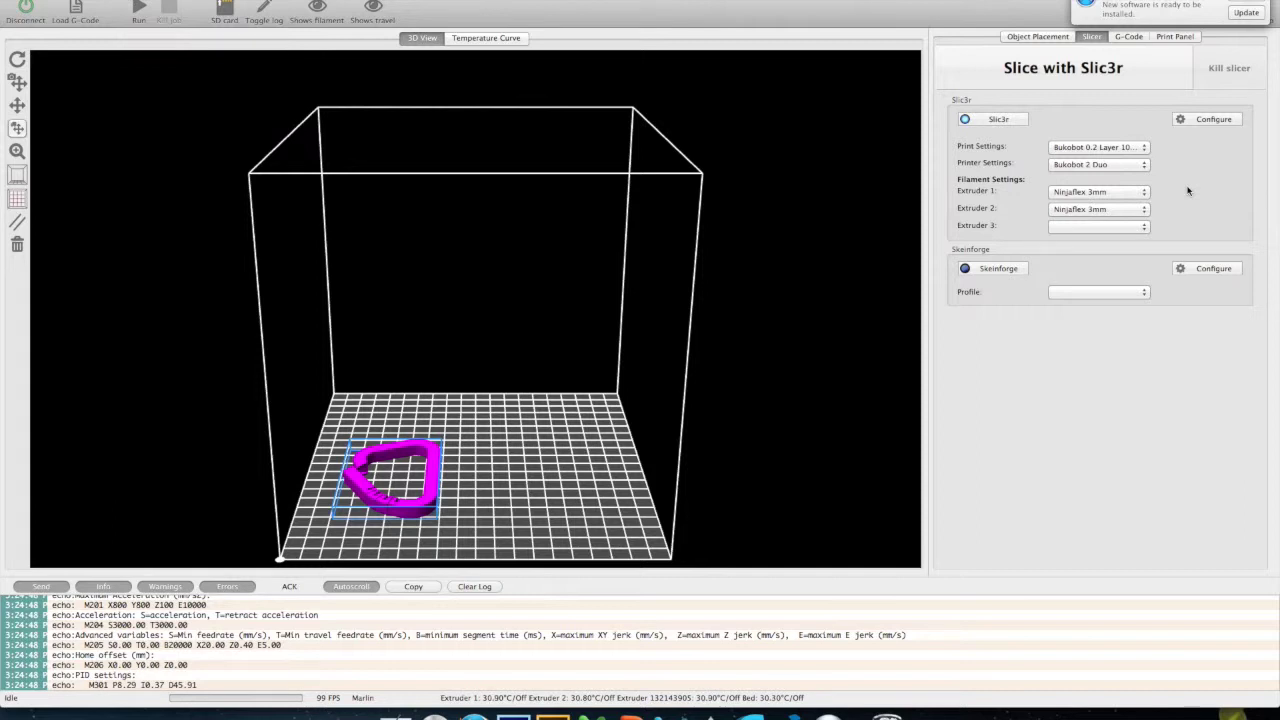
Open Slic3r's configuration showing the Bukobot 0.2 Layer print preset: 0.2 mm layers, 3 perimeters
{"action": "left_click", "coordinate": [1206, 121]}
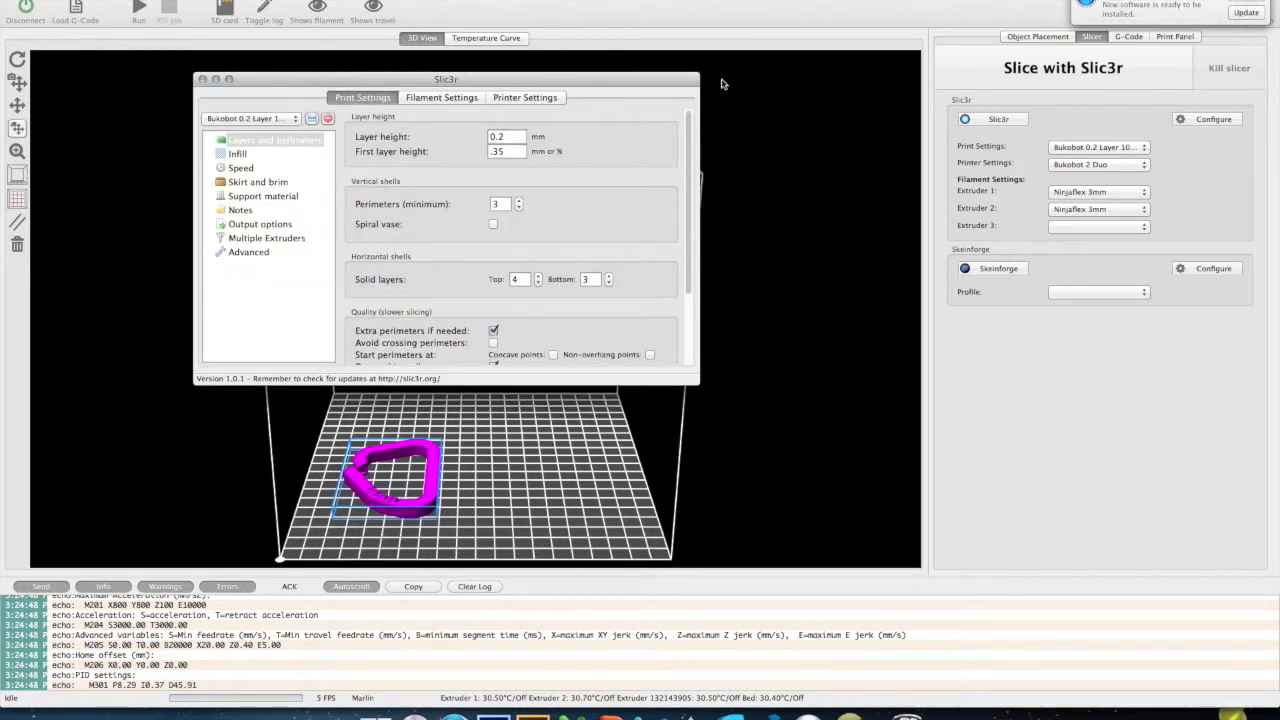
{"action": "left_click_drag", "start_coordinate": [466, 81], "coordinate": [568, 105]}
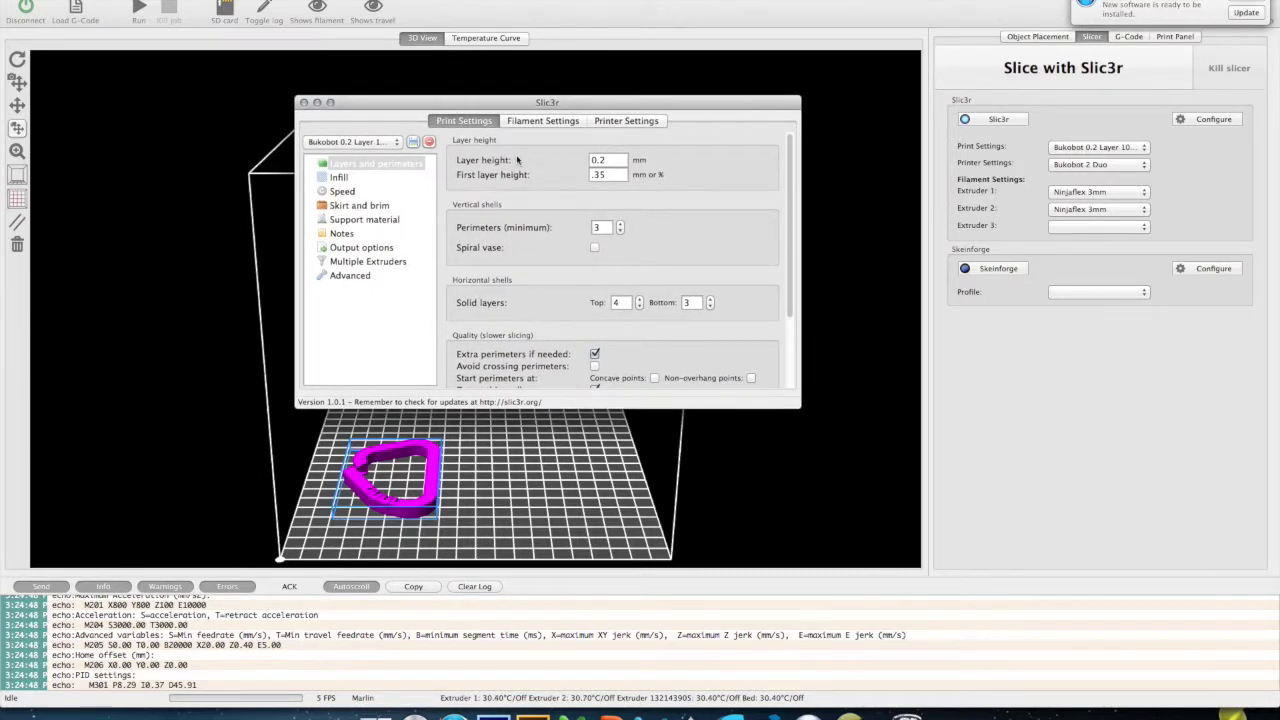
{"action": "left_click", "coordinate": [375, 143]}
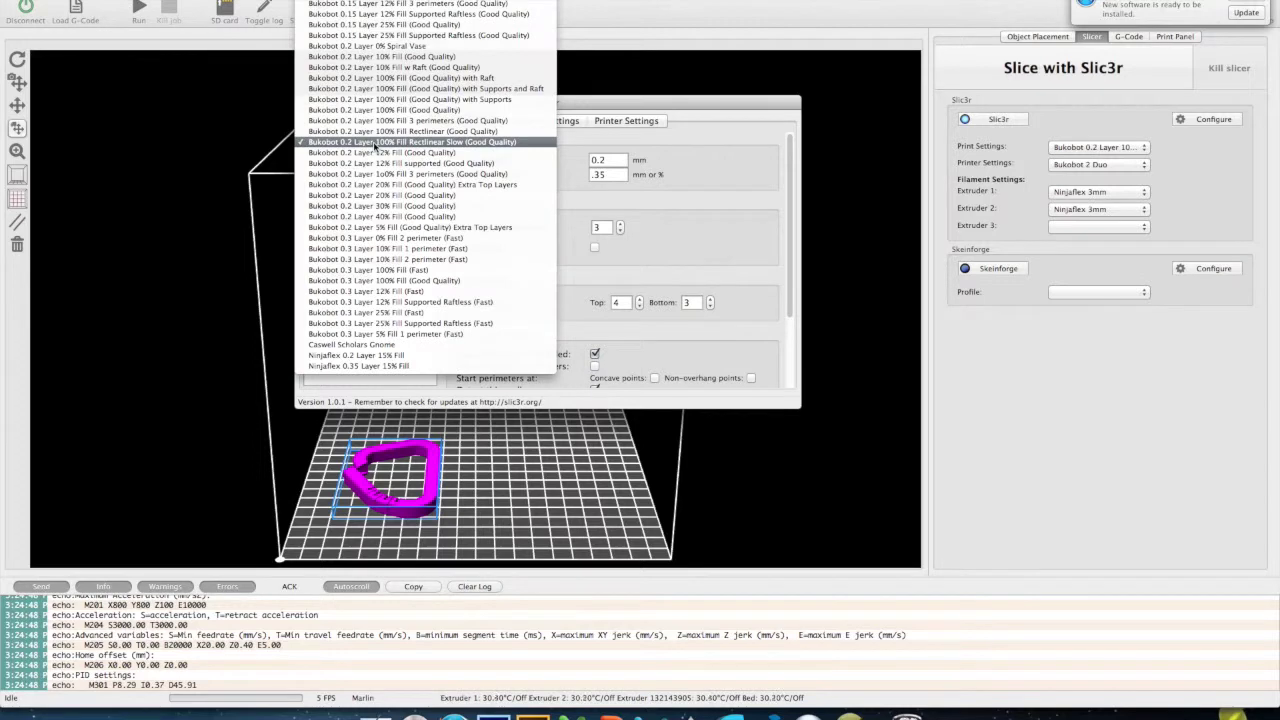
{"action": "mouse_move", "coordinate": [395, 3]}
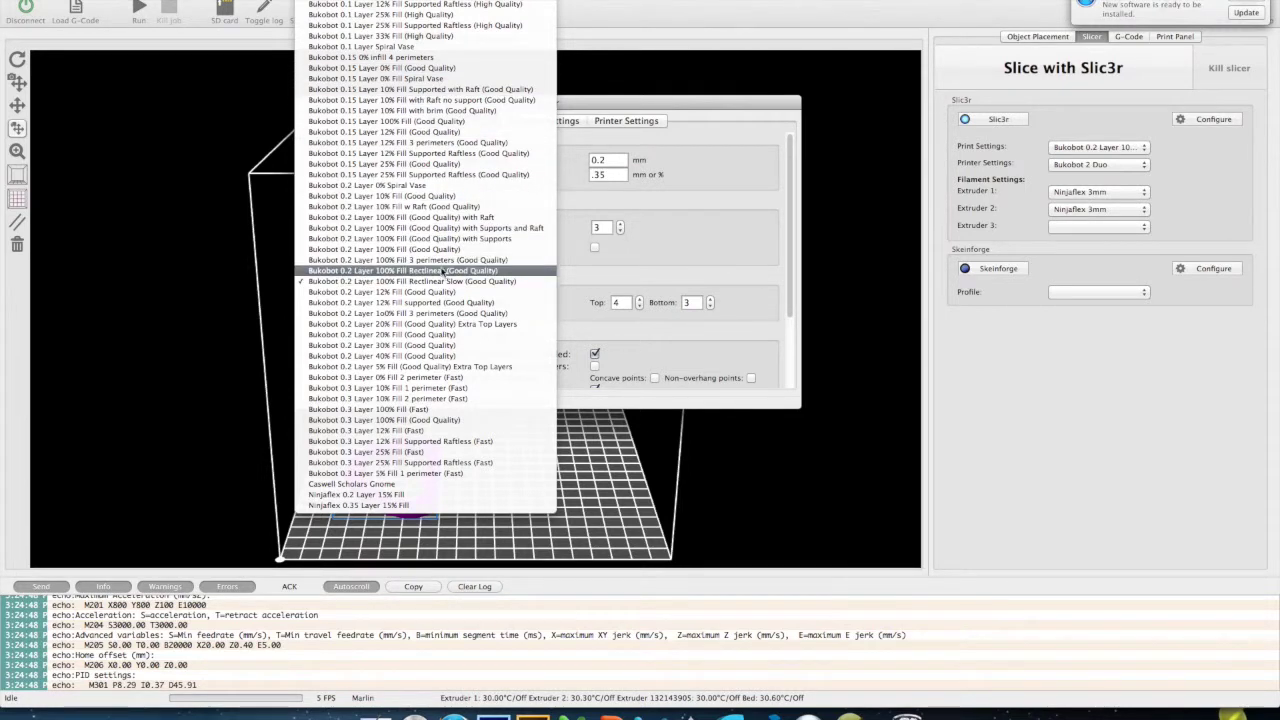
{"action": "left_click", "coordinate": [453, 258]}
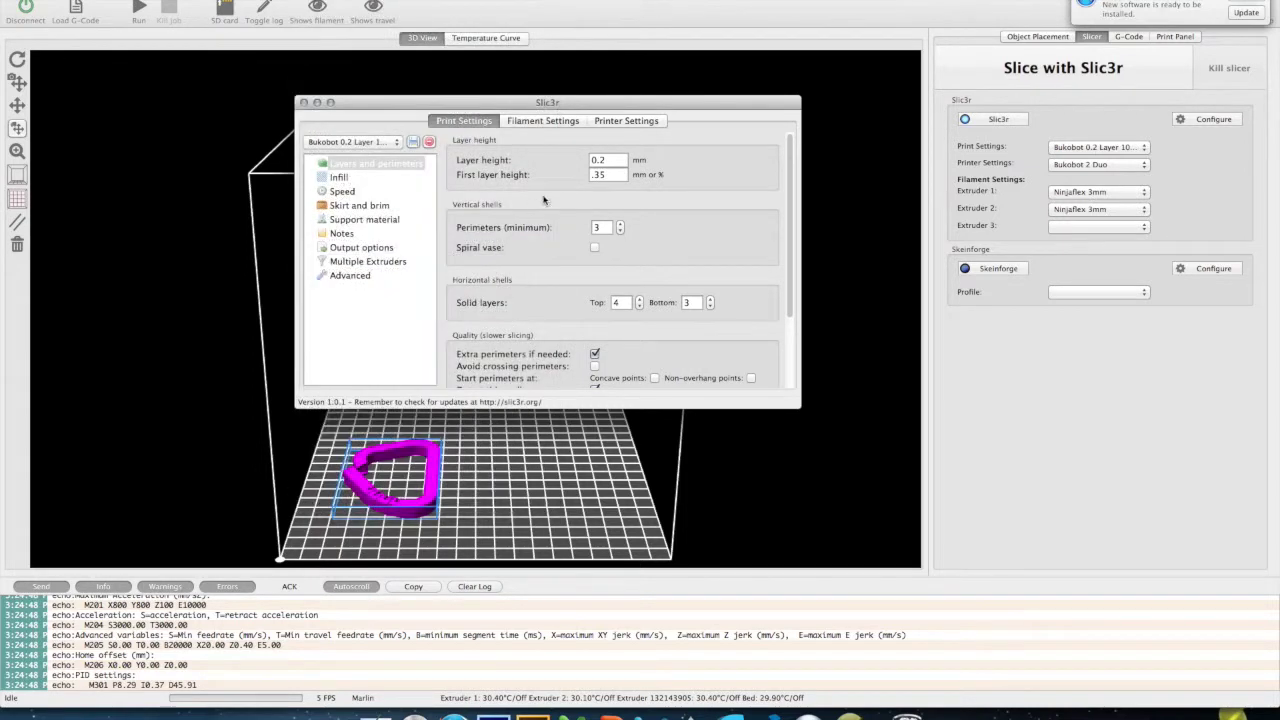
Go to the Infill settings and clear the existing fill density value
{"action": "left_click", "coordinate": [365, 164]}
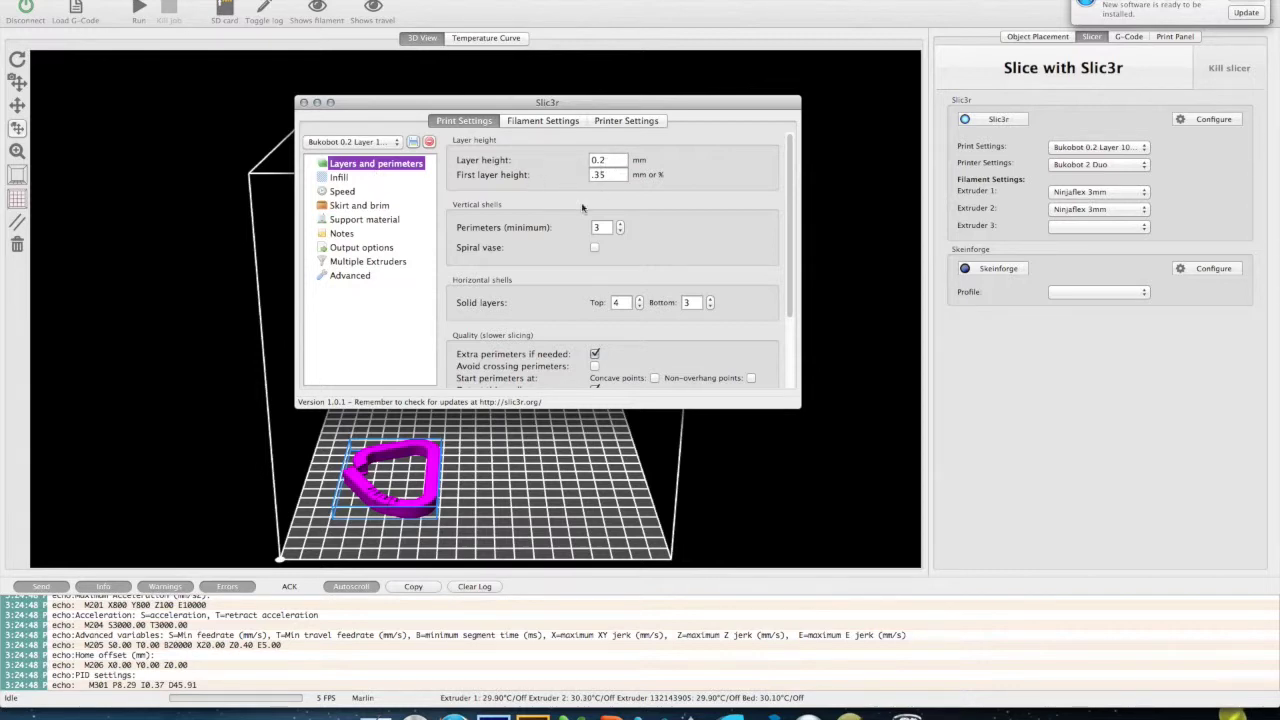
{"action": "scroll", "coordinate": [539, 254], "scroll_direction": "down", "scroll_amount": 2}
{"action": "scroll", "coordinate": [539, 254], "scroll_direction": "down", "scroll_amount": 3}
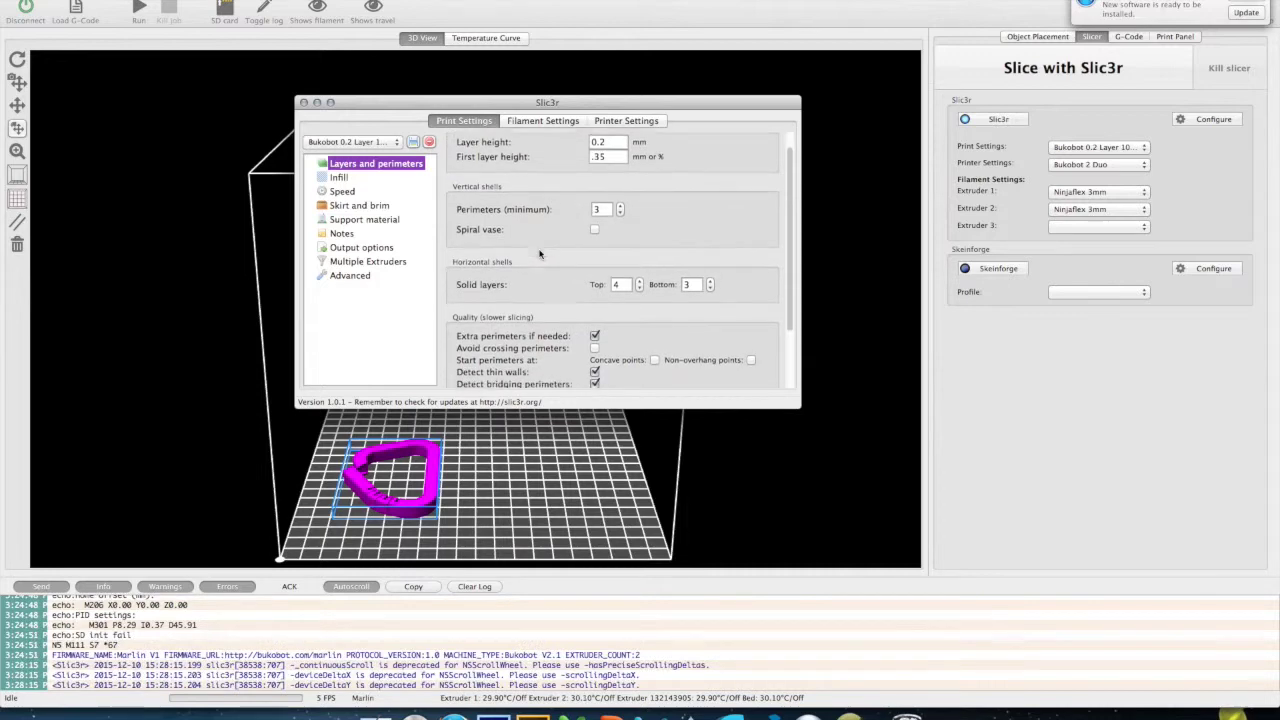
{"action": "scroll", "coordinate": [539, 254], "scroll_direction": "down", "scroll_amount": 5}
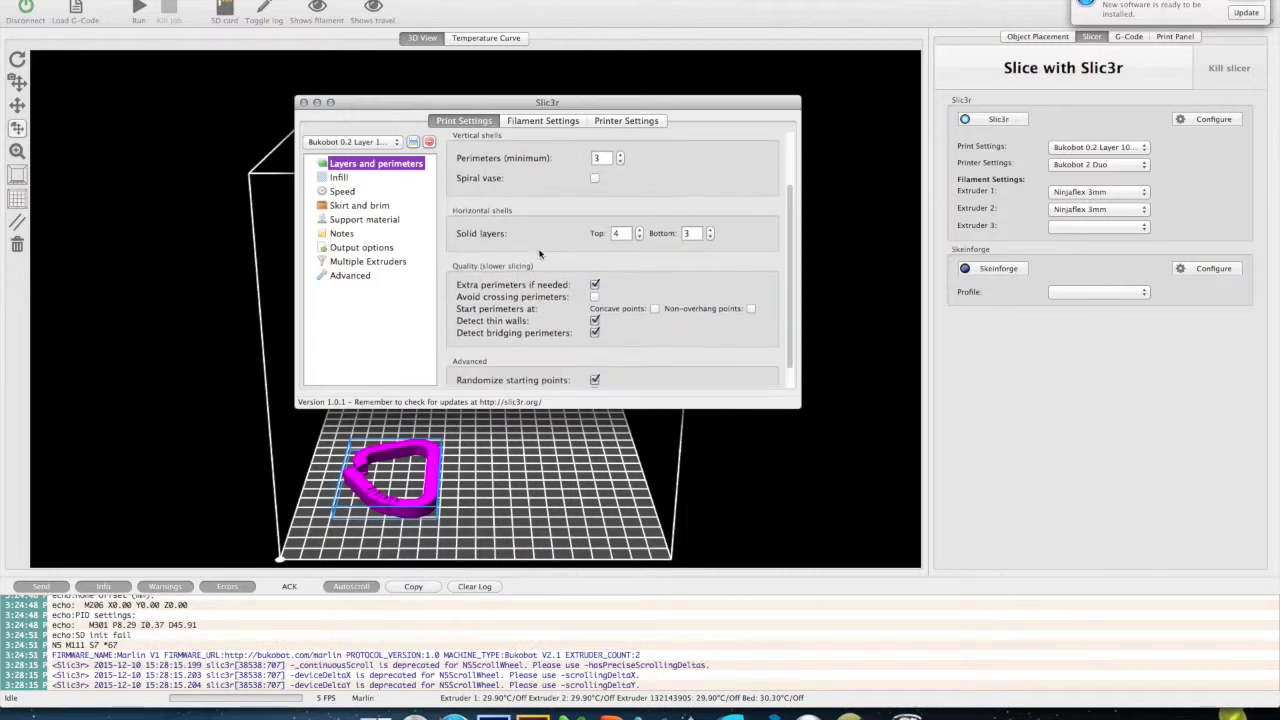
{"action": "scroll", "coordinate": [538, 230], "scroll_direction": "down", "scroll_amount": 1}
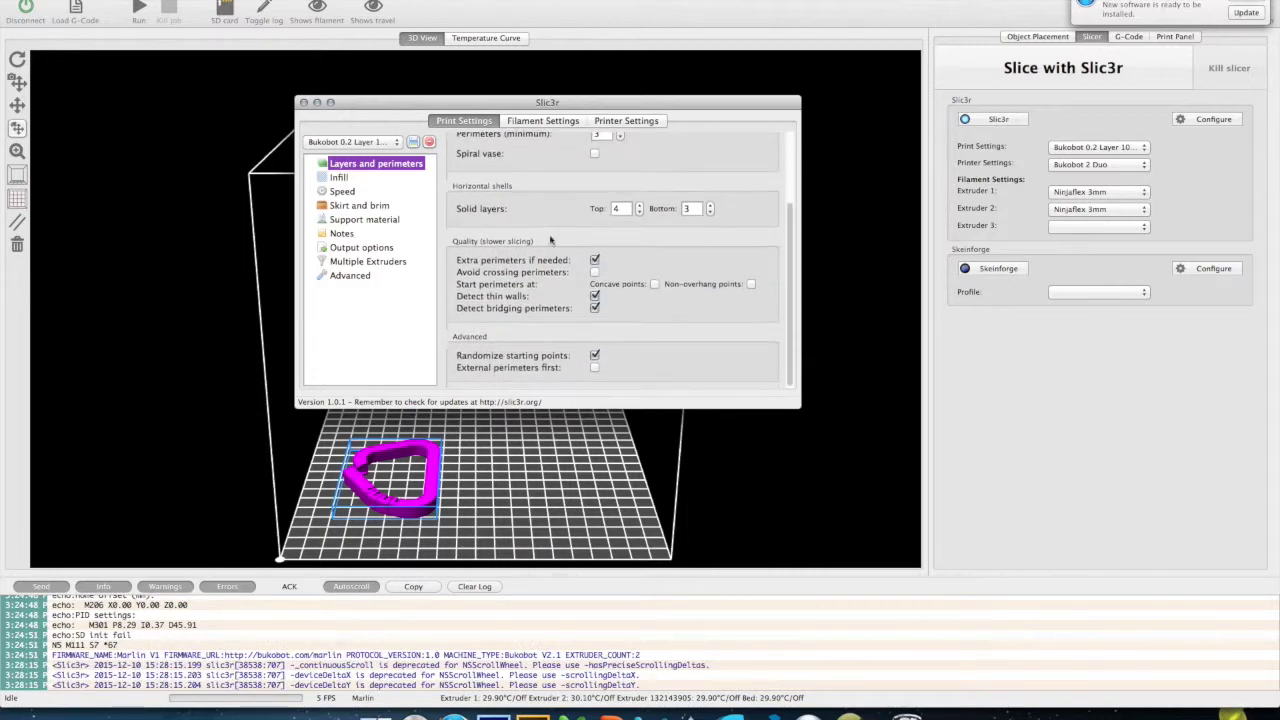
{"action": "left_click", "coordinate": [339, 178]}
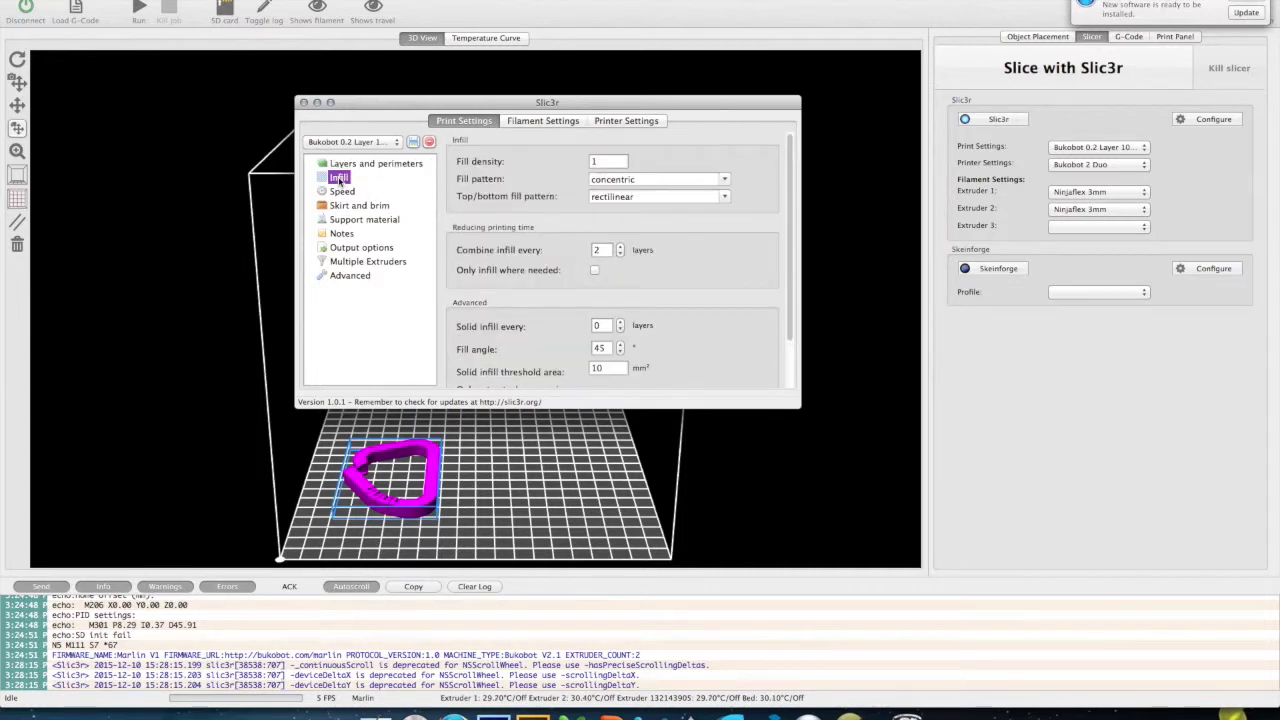
{"action": "double_click", "coordinate": [603, 162]}
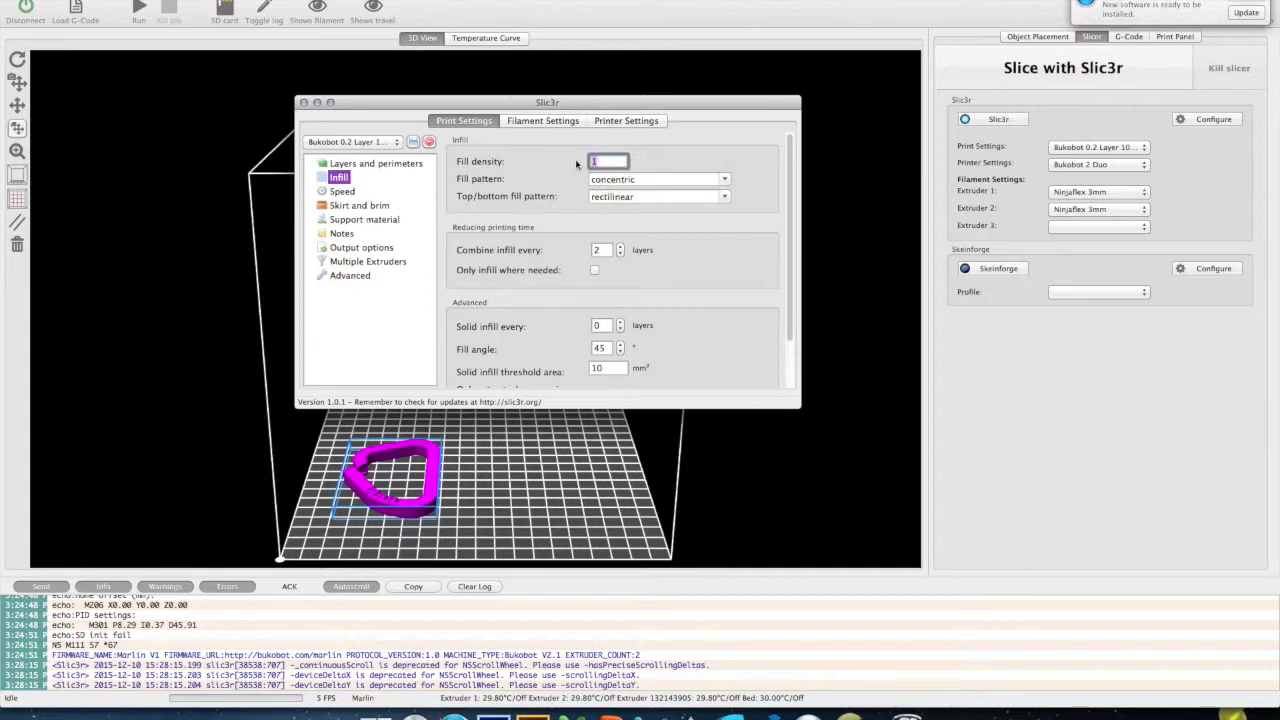
{"action": "key", "text": "BackSpace"}
Set the fill pattern to honeycomb and keep the top/bottom fill pattern rectilinear
{"action": "left_click", "coordinate": [726, 182]}
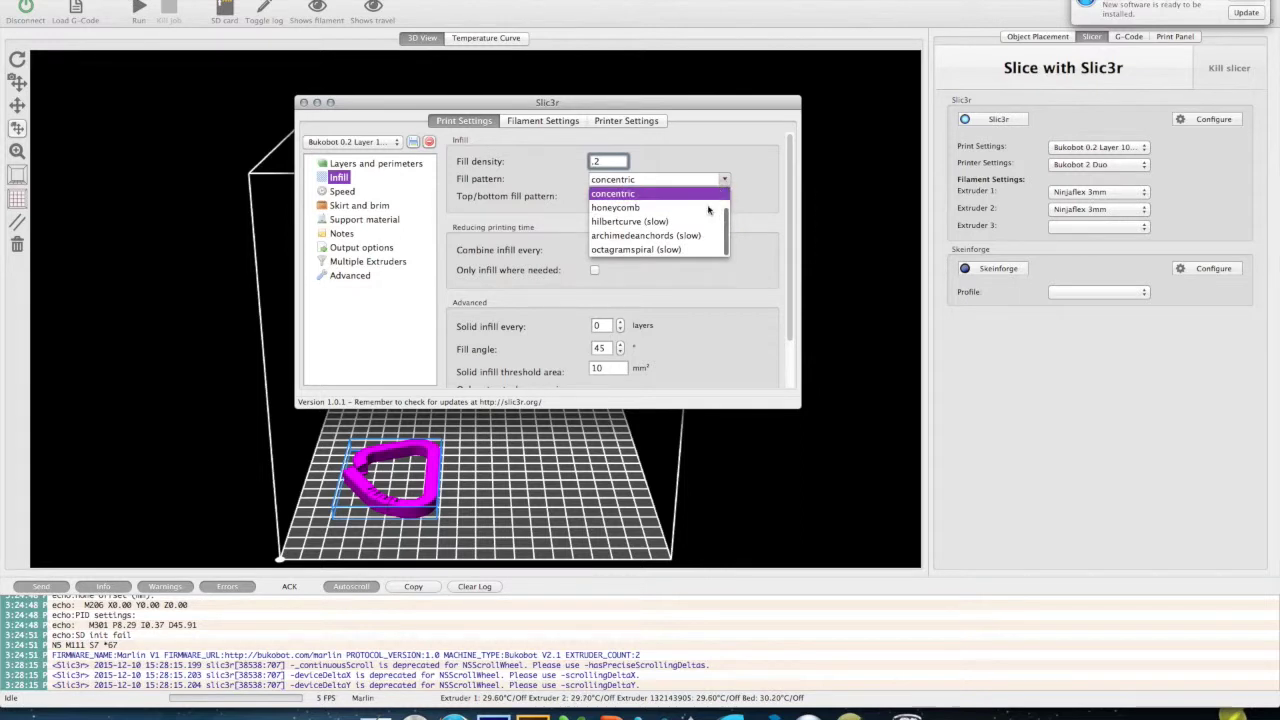
{"action": "left_click", "coordinate": [631, 208]}
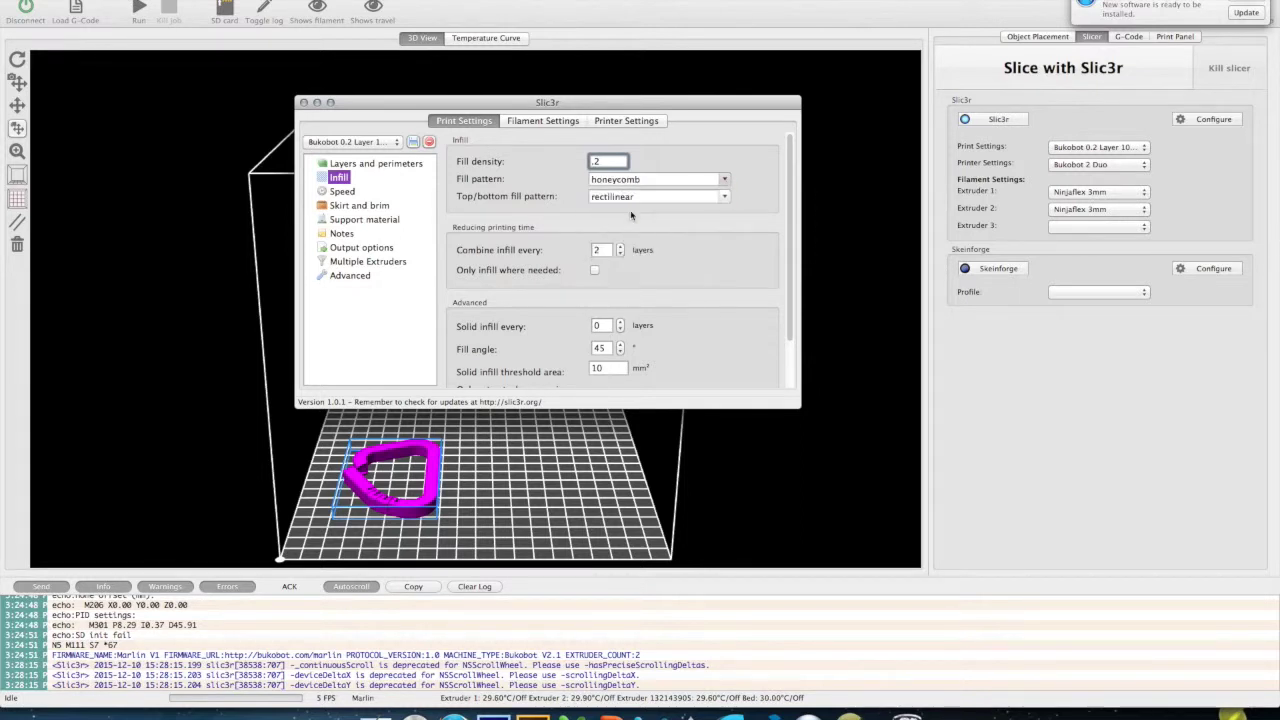
{"action": "left_click", "coordinate": [723, 198]}
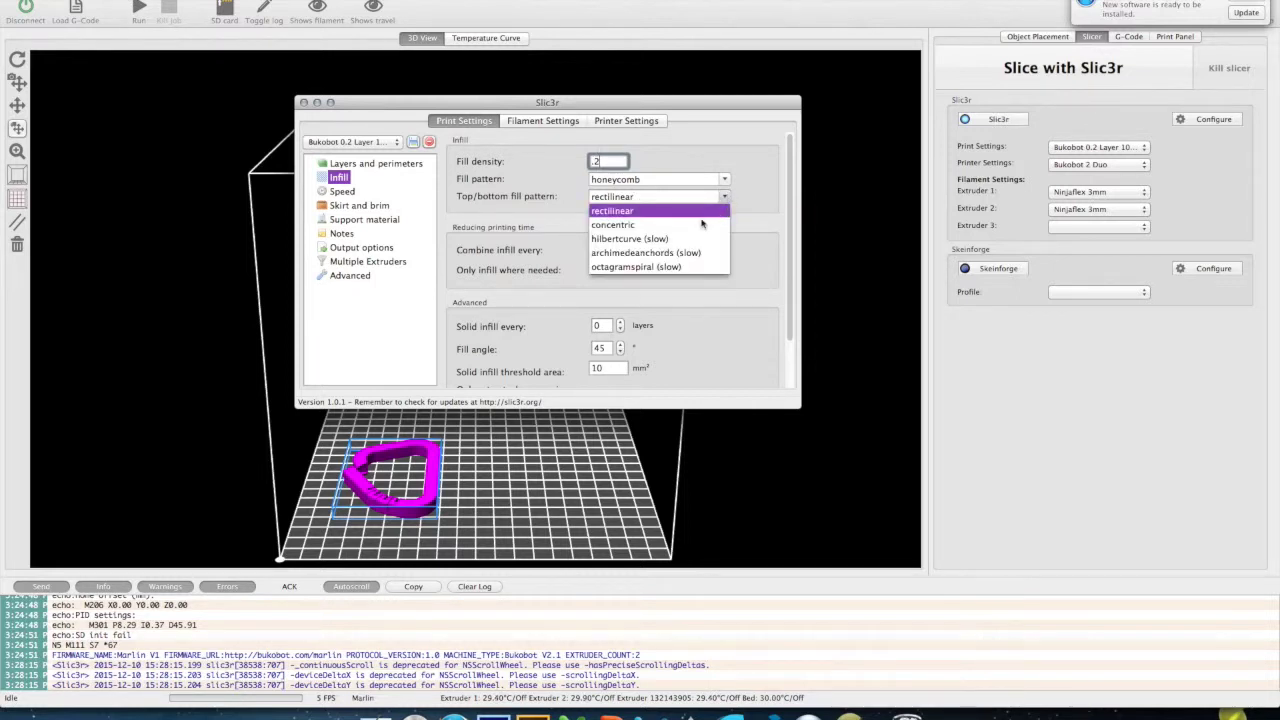
{"action": "left_click", "coordinate": [635, 212]}
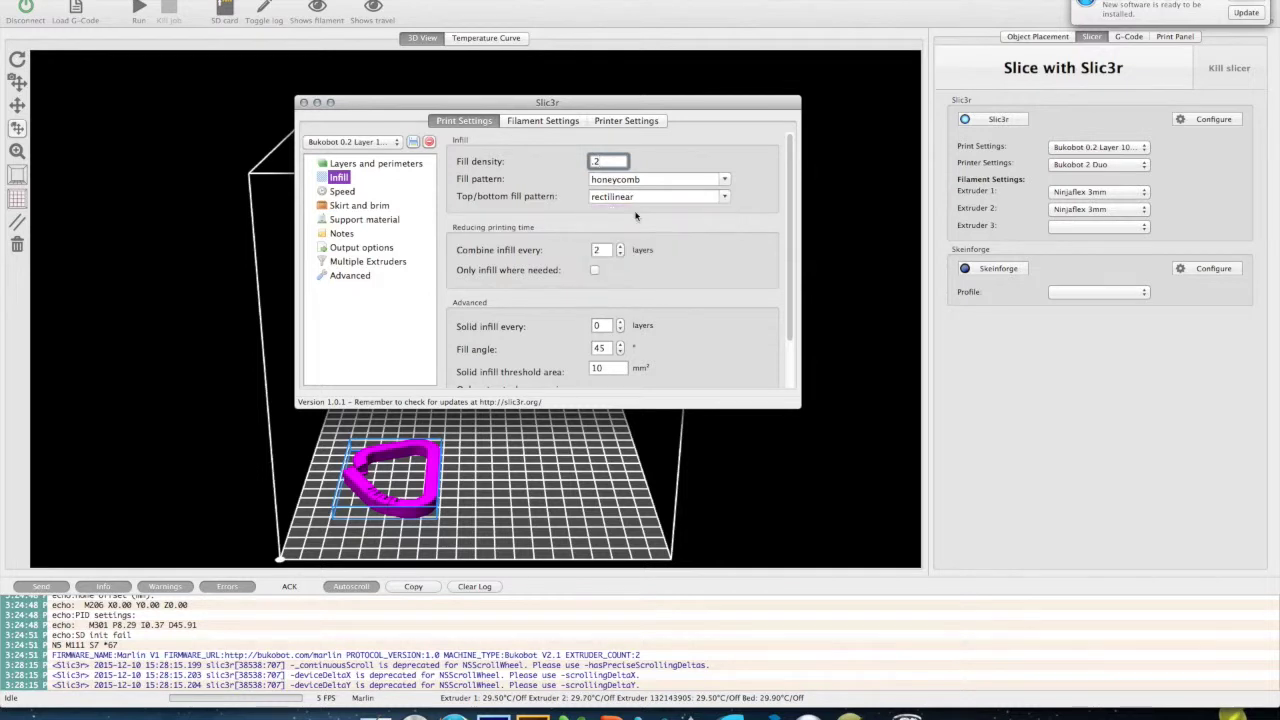
{"action": "scroll", "coordinate": [546, 186], "scroll_direction": "down", "scroll_amount": 2}
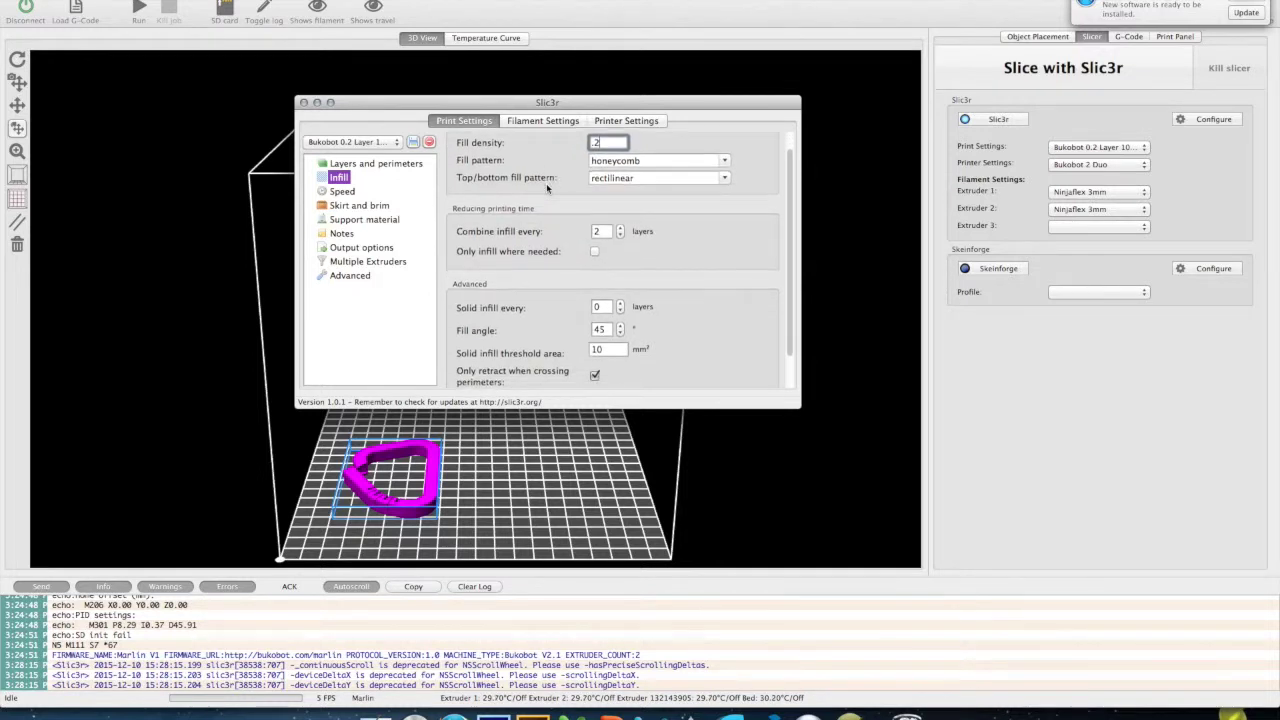
{"action": "scroll", "coordinate": [546, 183], "scroll_direction": "down", "scroll_amount": 3}
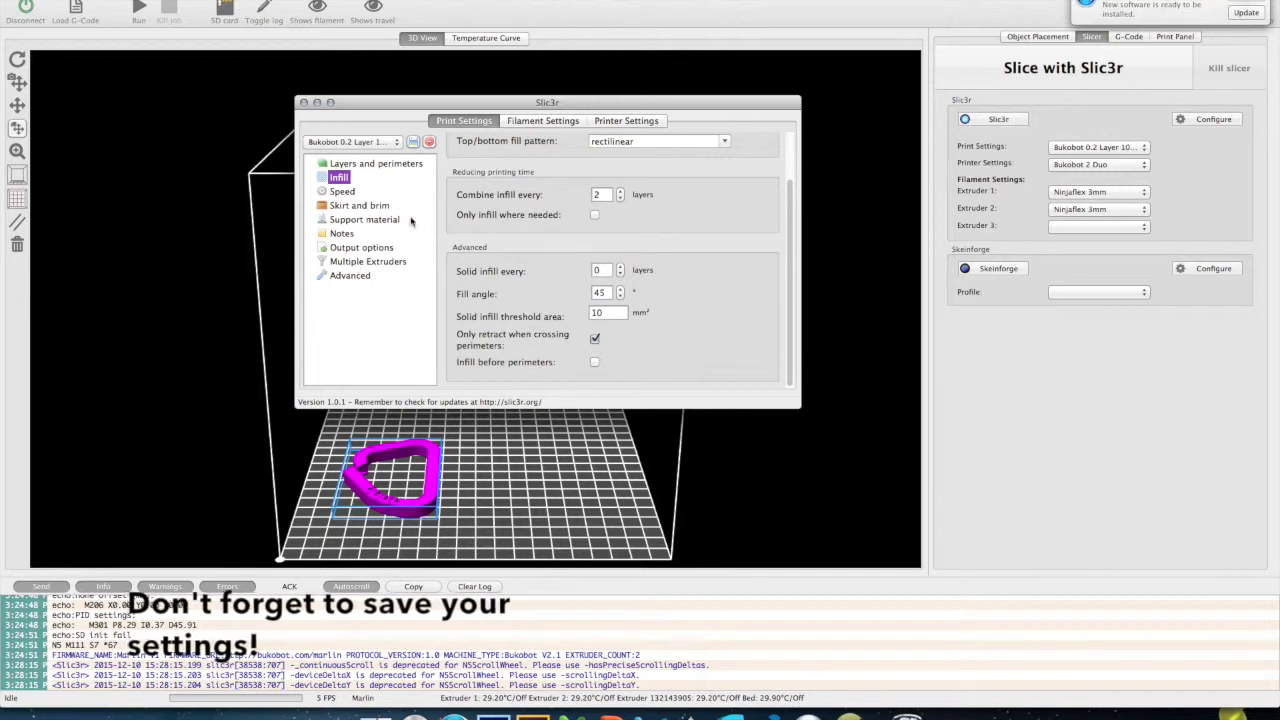
Confirm the Ninjaflex 3mm filament profile, review its cooling settings, then view Printer Settings
{"action": "left_click", "coordinate": [532, 121]}
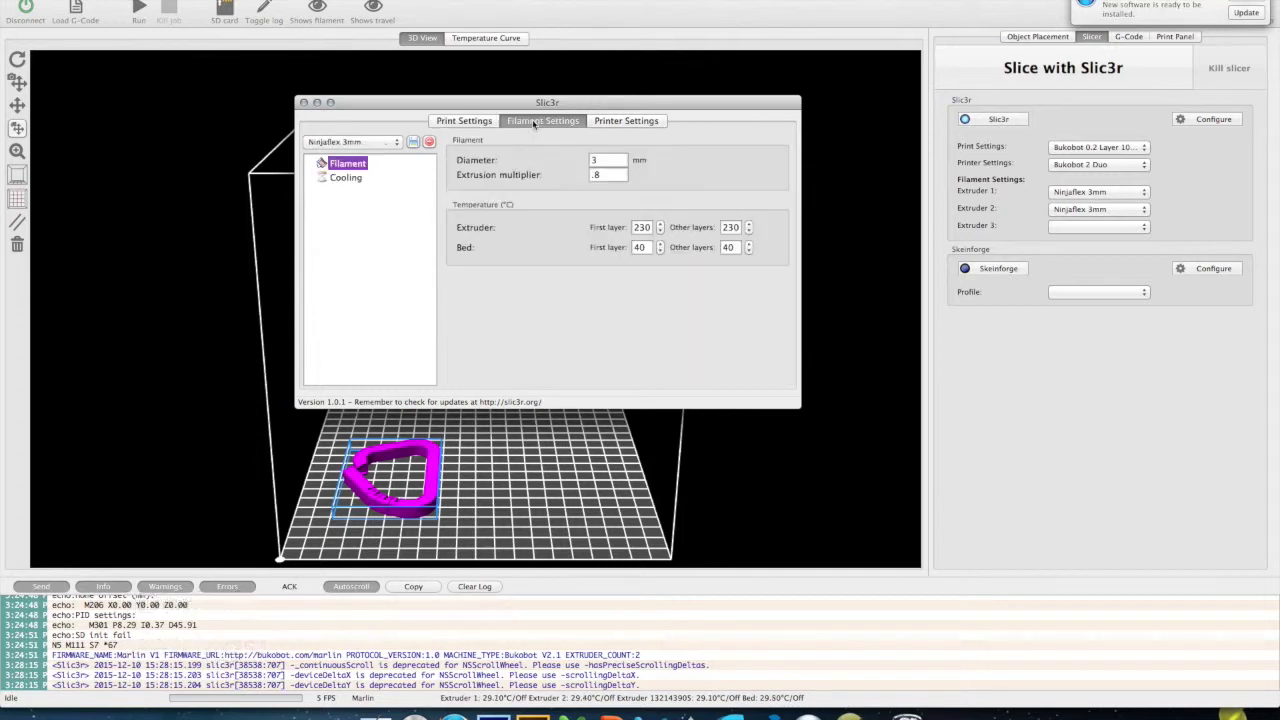
{"action": "left_click", "coordinate": [396, 143]}
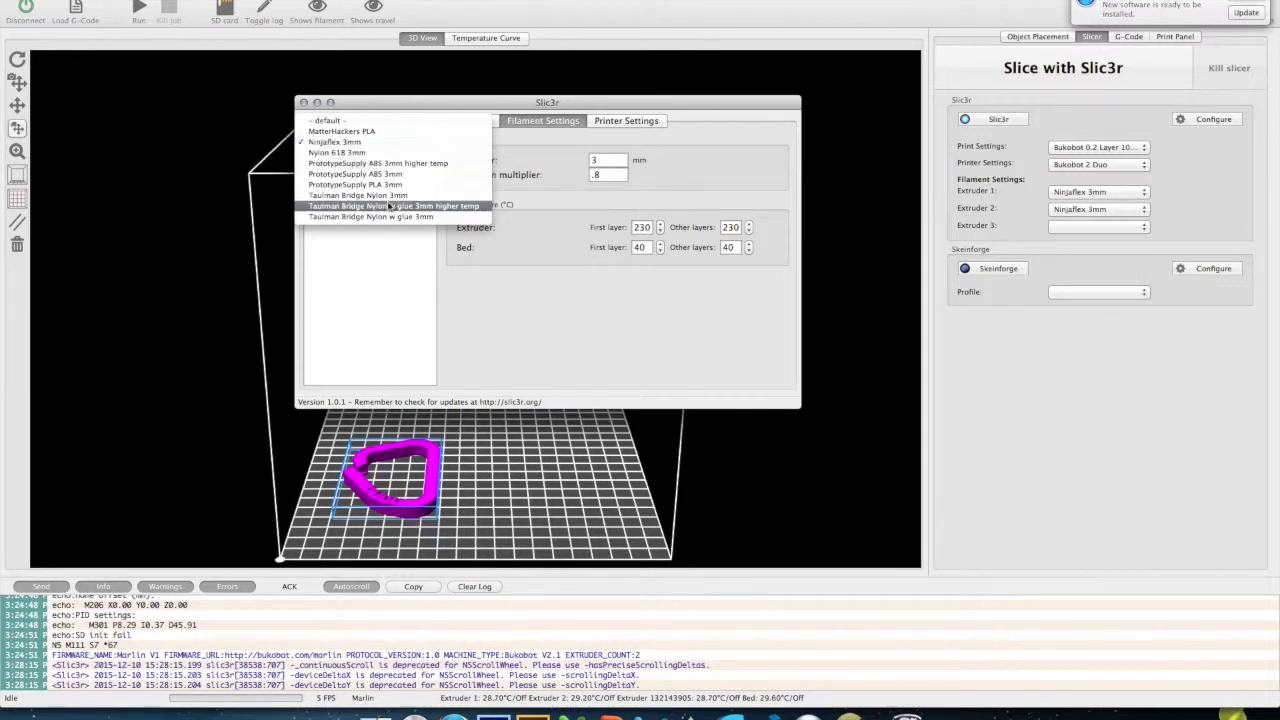
{"action": "left_click", "coordinate": [336, 142]}
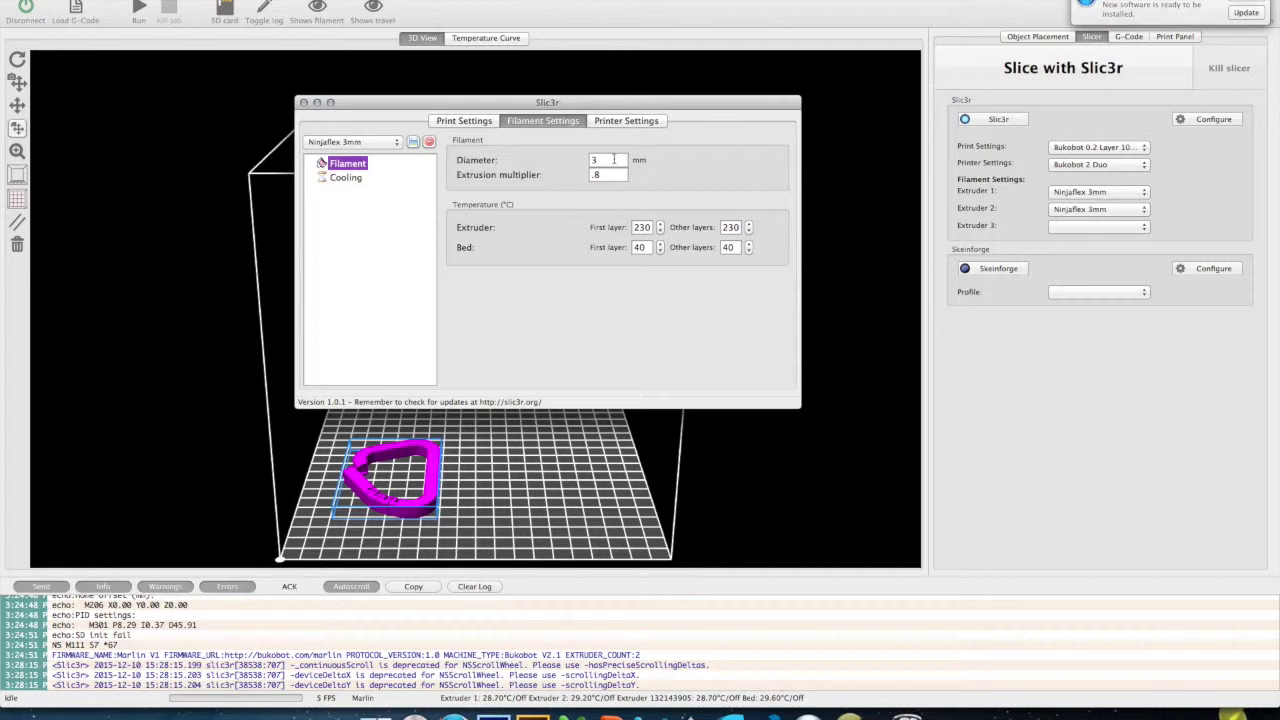
{"action": "mouse_move", "coordinate": [619, 160]}
{"action": "left_click", "coordinate": [352, 177]}
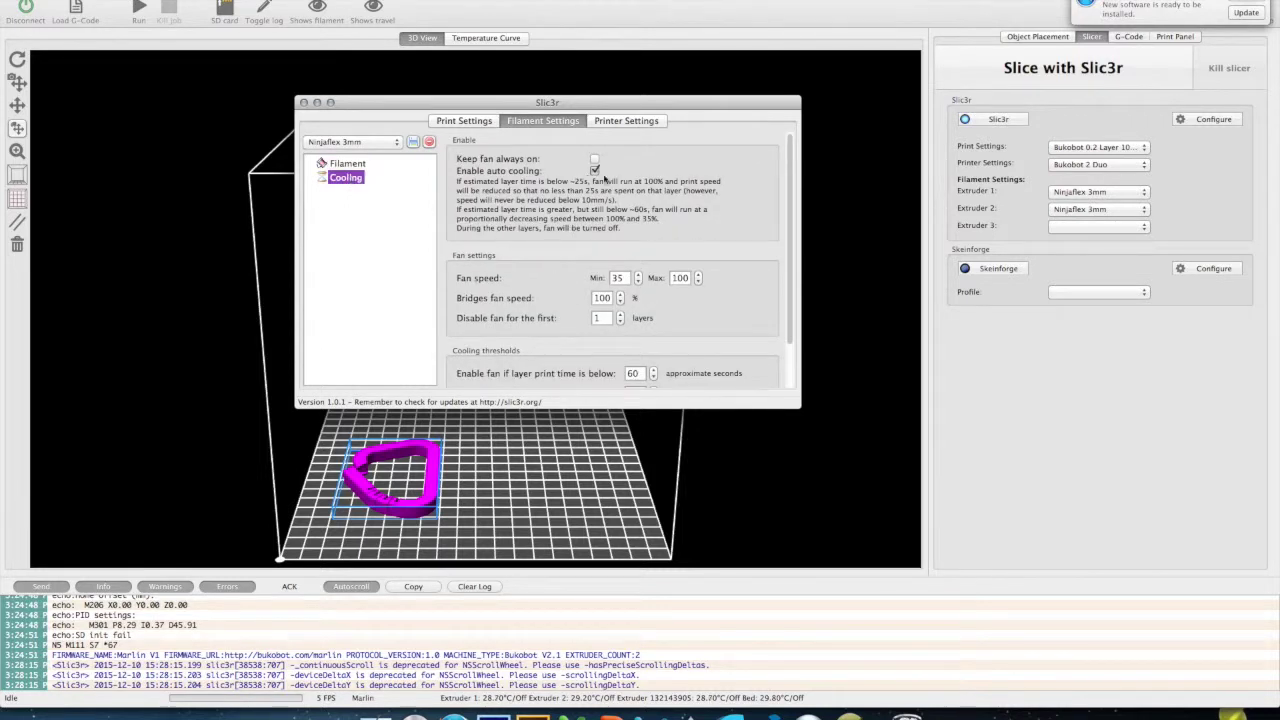
{"action": "left_click", "coordinate": [627, 121]}
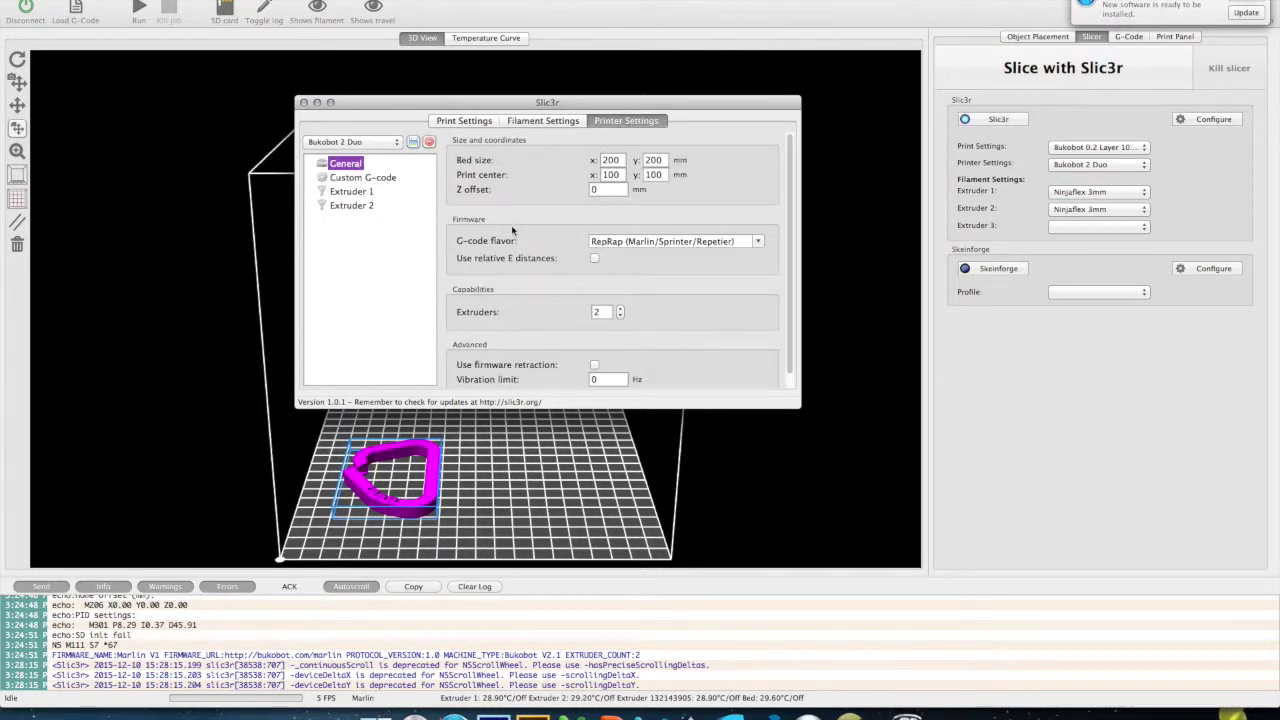
{"action": "scroll", "coordinate": [513, 229], "scroll_direction": "down", "scroll_amount": 1}
{"action": "scroll", "coordinate": [512, 229], "scroll_direction": "up", "scroll_amount": 1}
{"action": "scroll", "coordinate": [532, 237], "scroll_direction": "down", "scroll_amount": 1}
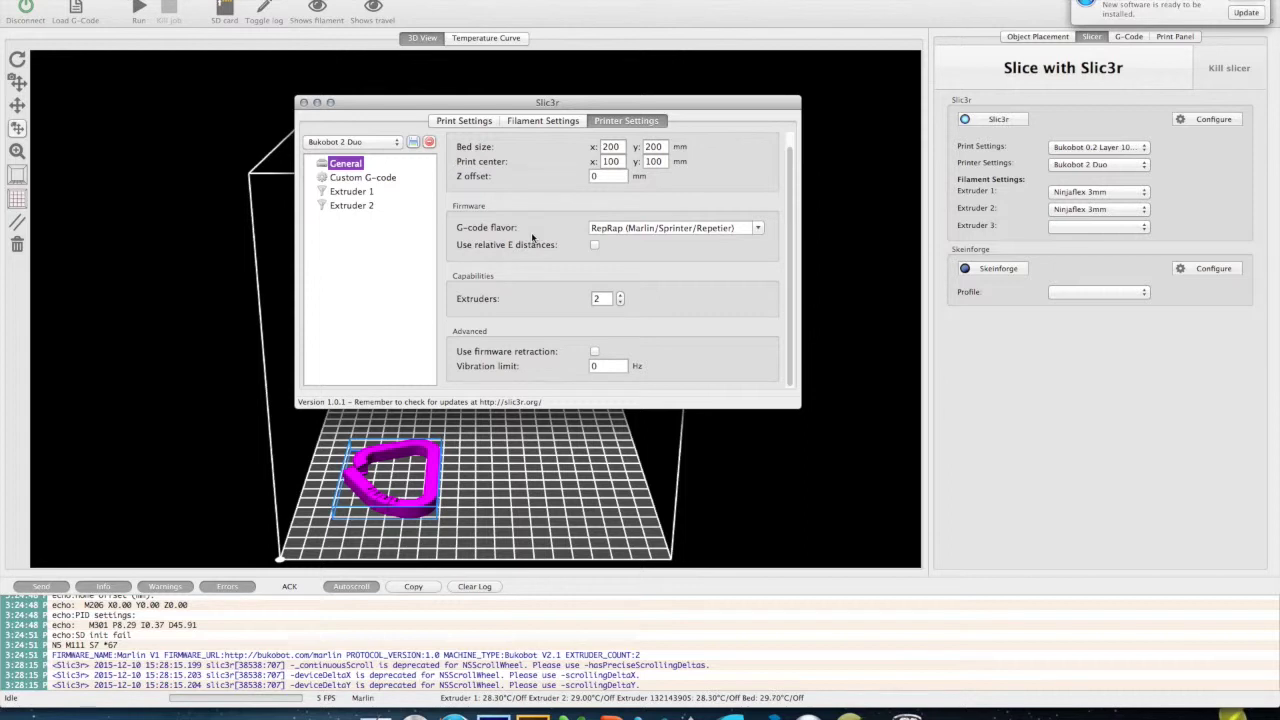
{"action": "scroll", "coordinate": [532, 237], "scroll_direction": "up", "scroll_amount": 1}
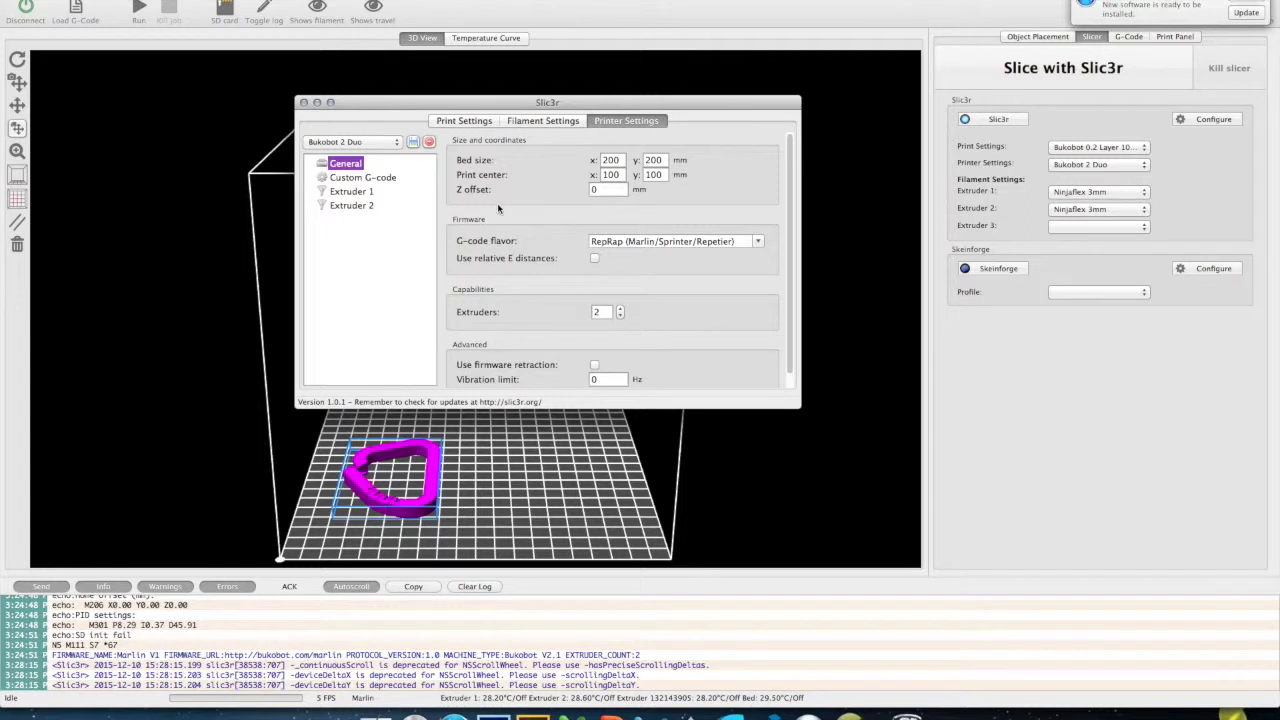
{"action": "left_click", "coordinate": [304, 103]}
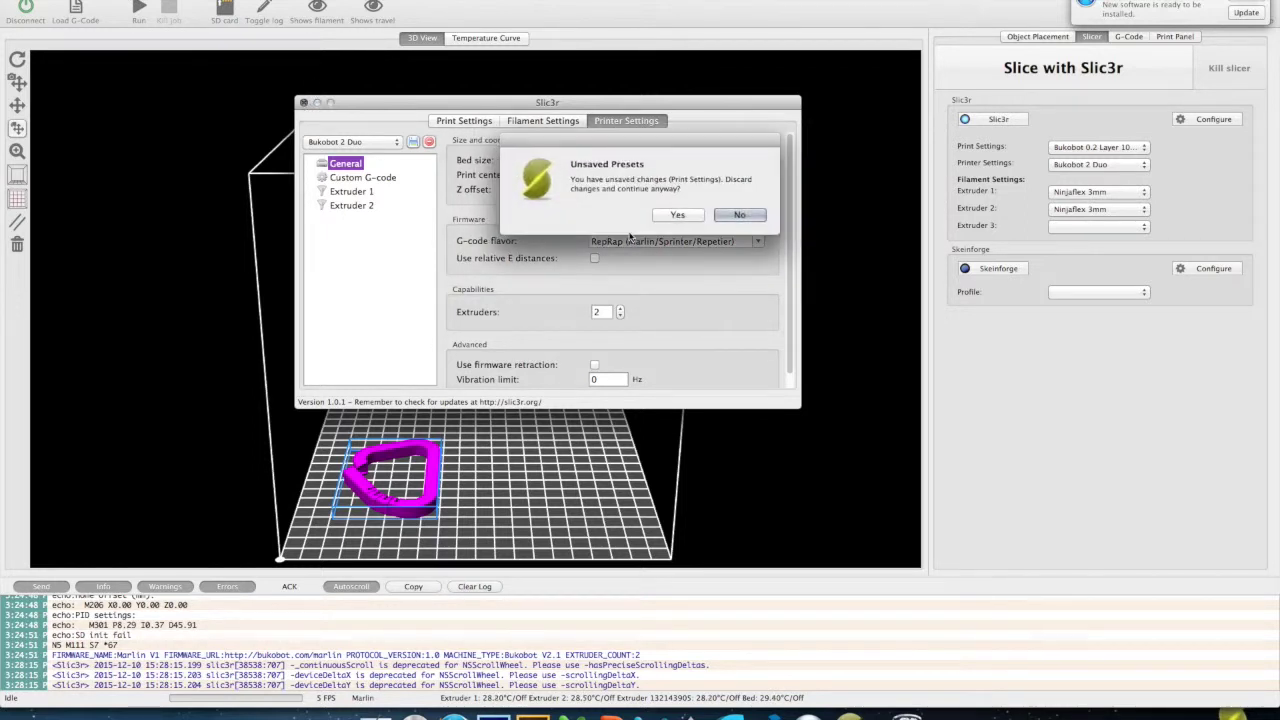
Close the Slic3r configuration window, discarding the unsaved changes
{"action": "left_click", "coordinate": [741, 218]}
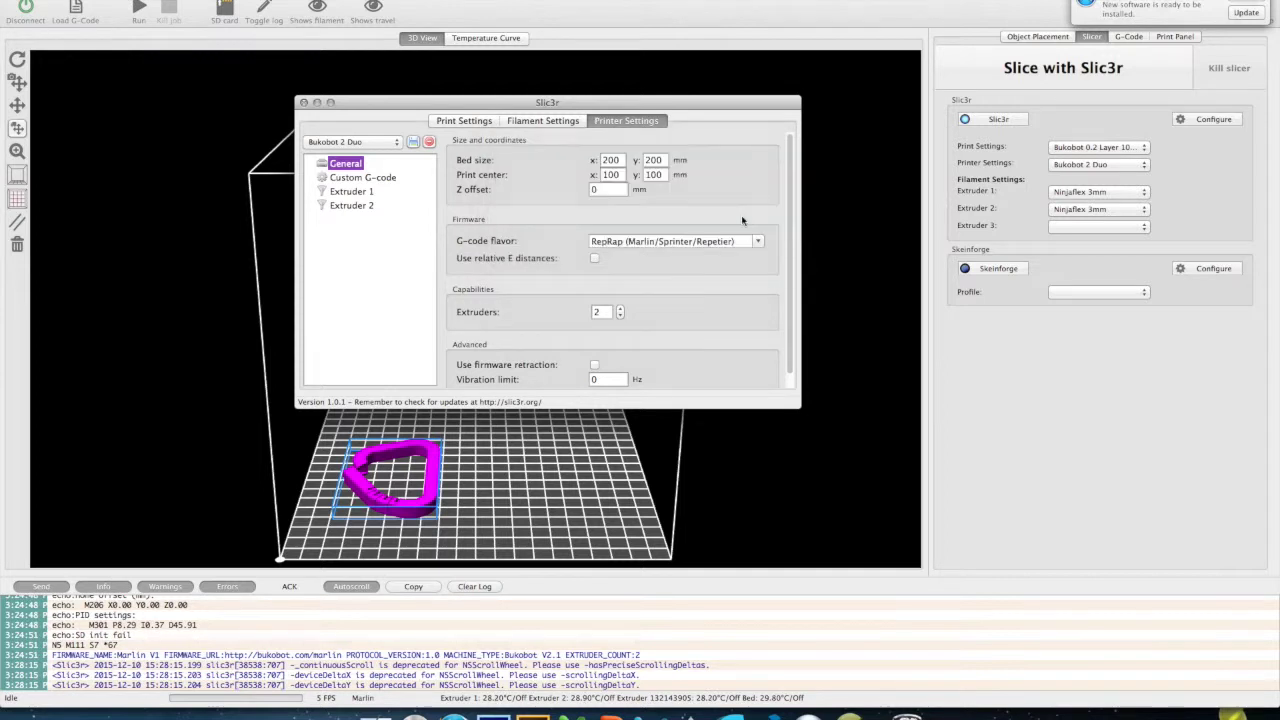
{"action": "left_click", "coordinate": [304, 103]}
{"action": "left_click", "coordinate": [674, 215]}
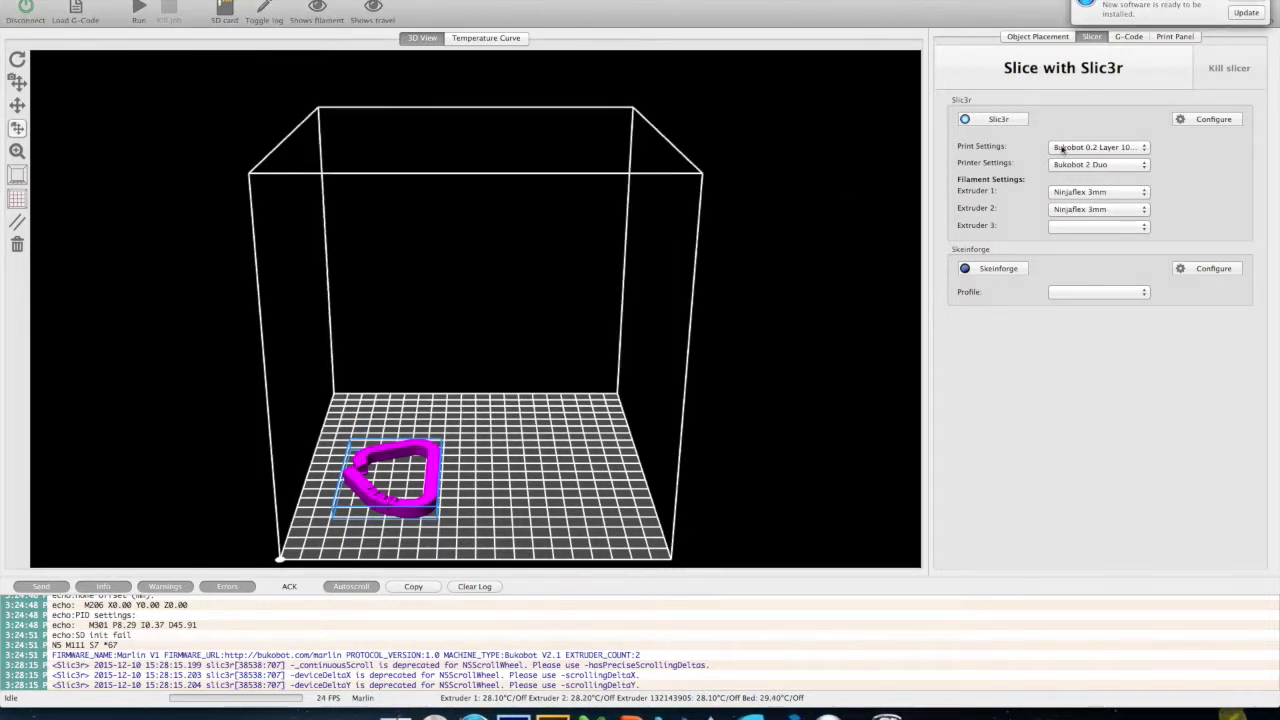
Pick the Bukobot 0.2 layer profile, set both extruders to PrototypeSupply ABS 3mm, and slice
{"action": "left_click", "coordinate": [1094, 150]}
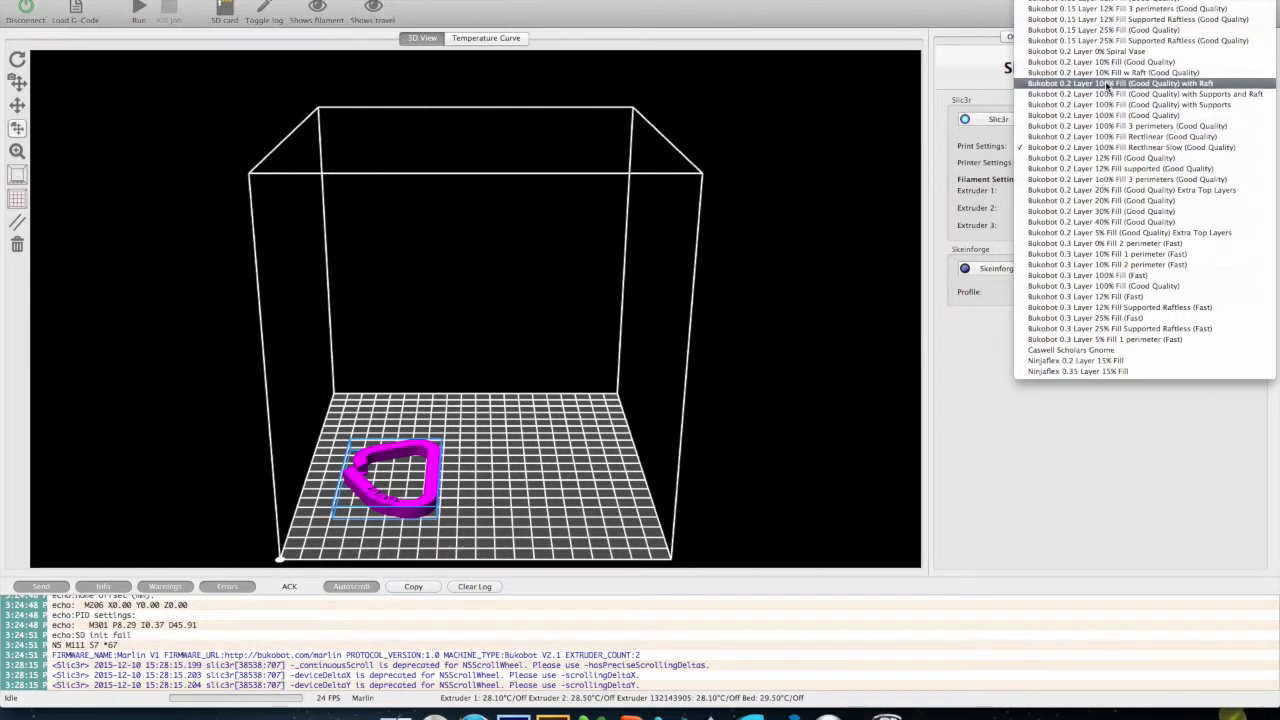
{"action": "left_click", "coordinate": [1103, 117]}
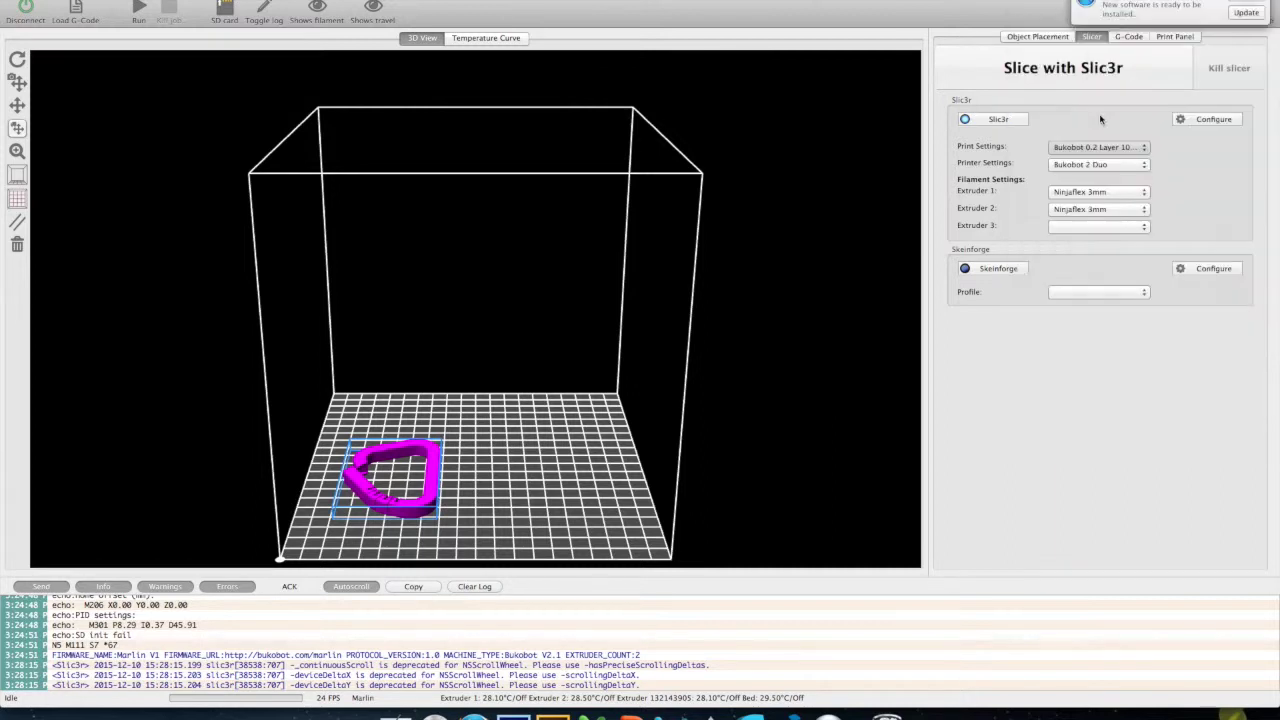
{"action": "left_click", "coordinate": [1102, 196]}
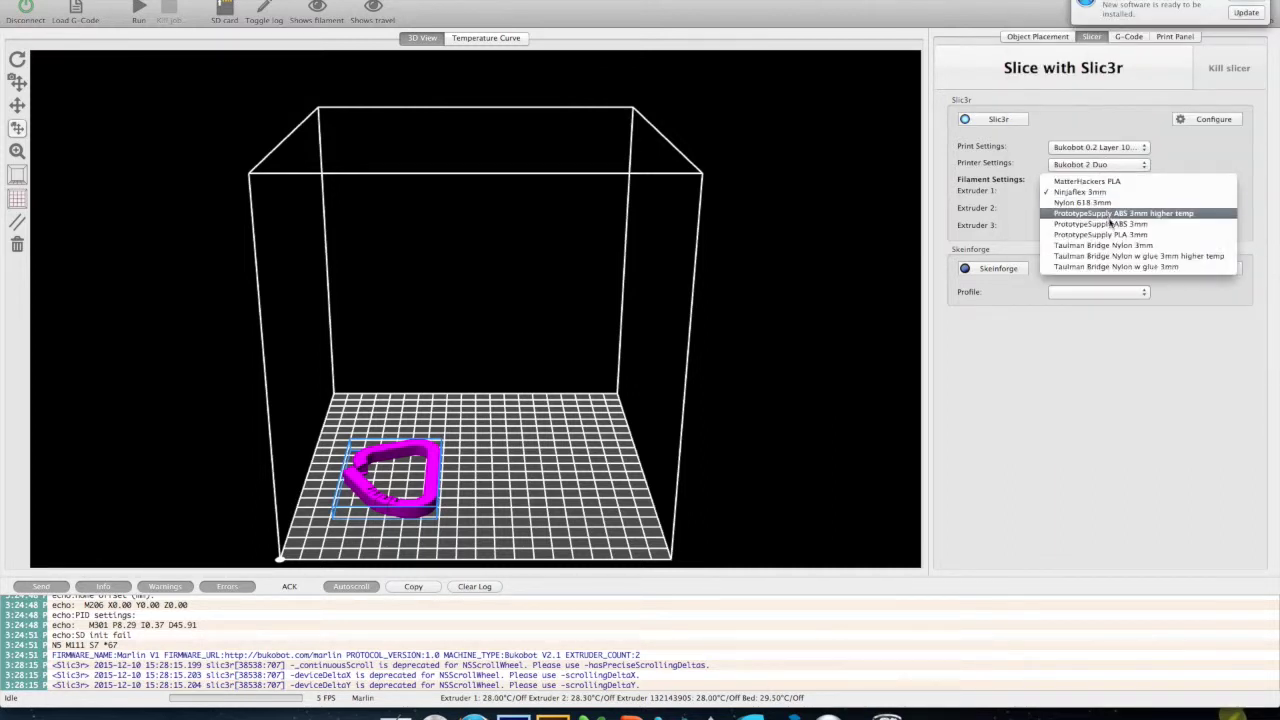
{"action": "left_click", "coordinate": [1115, 225]}
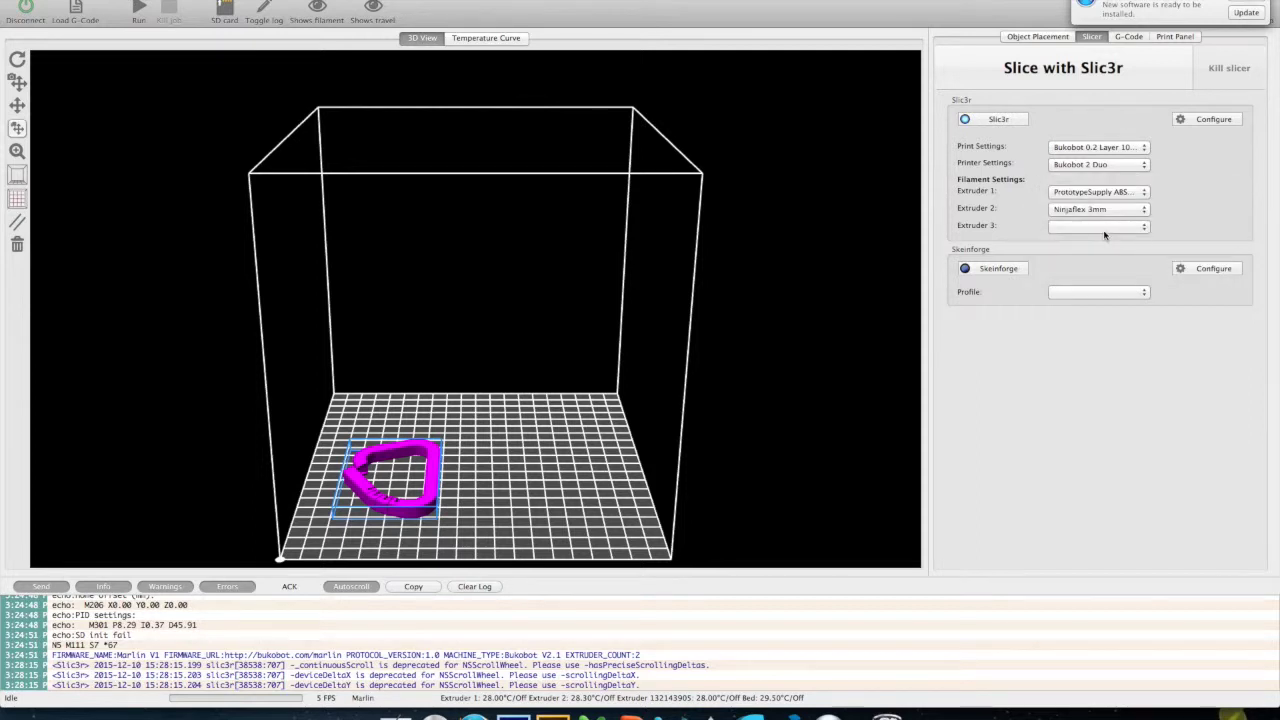
{"action": "left_click", "coordinate": [1106, 208]}
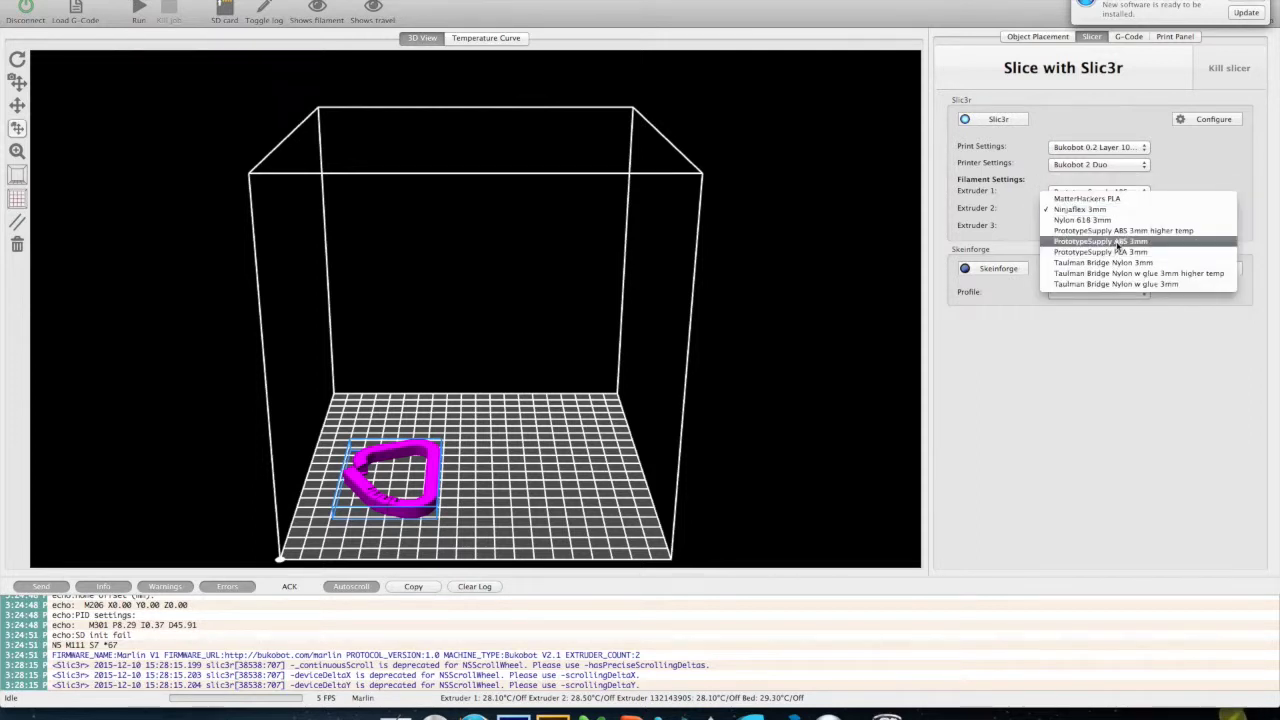
{"action": "left_click", "coordinate": [1116, 241]}
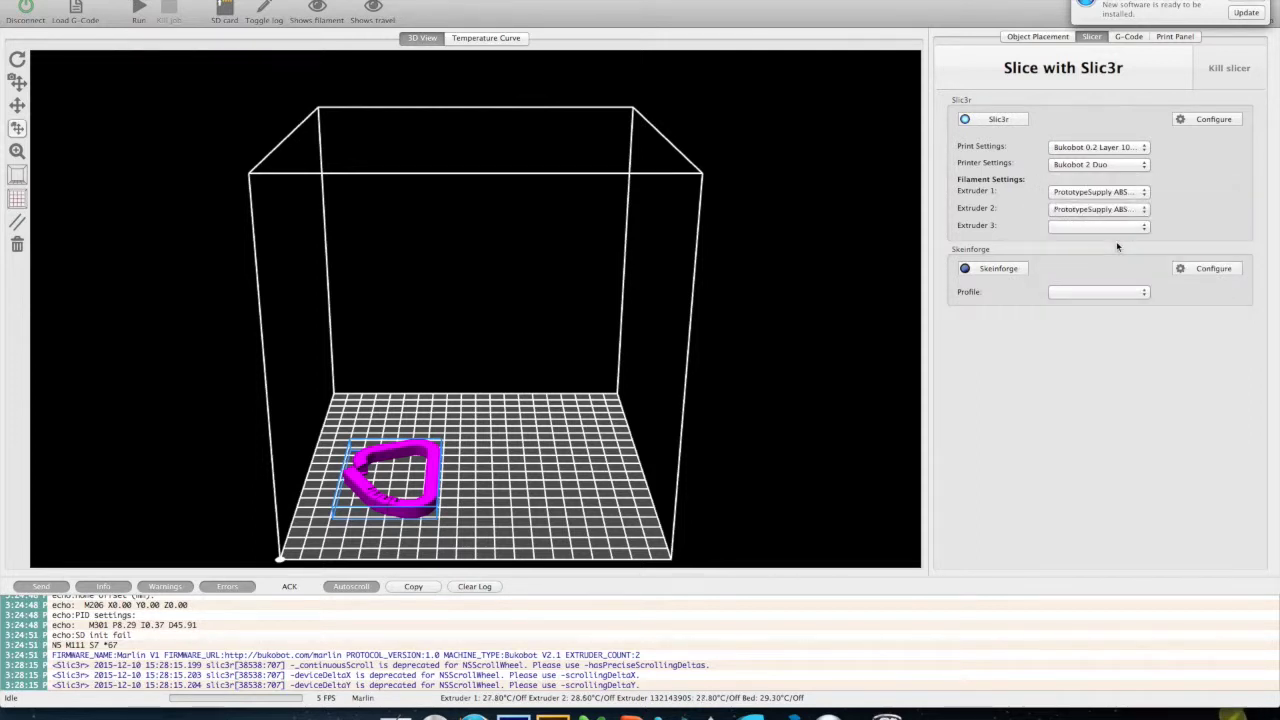
{"action": "left_click", "coordinate": [1066, 72]}
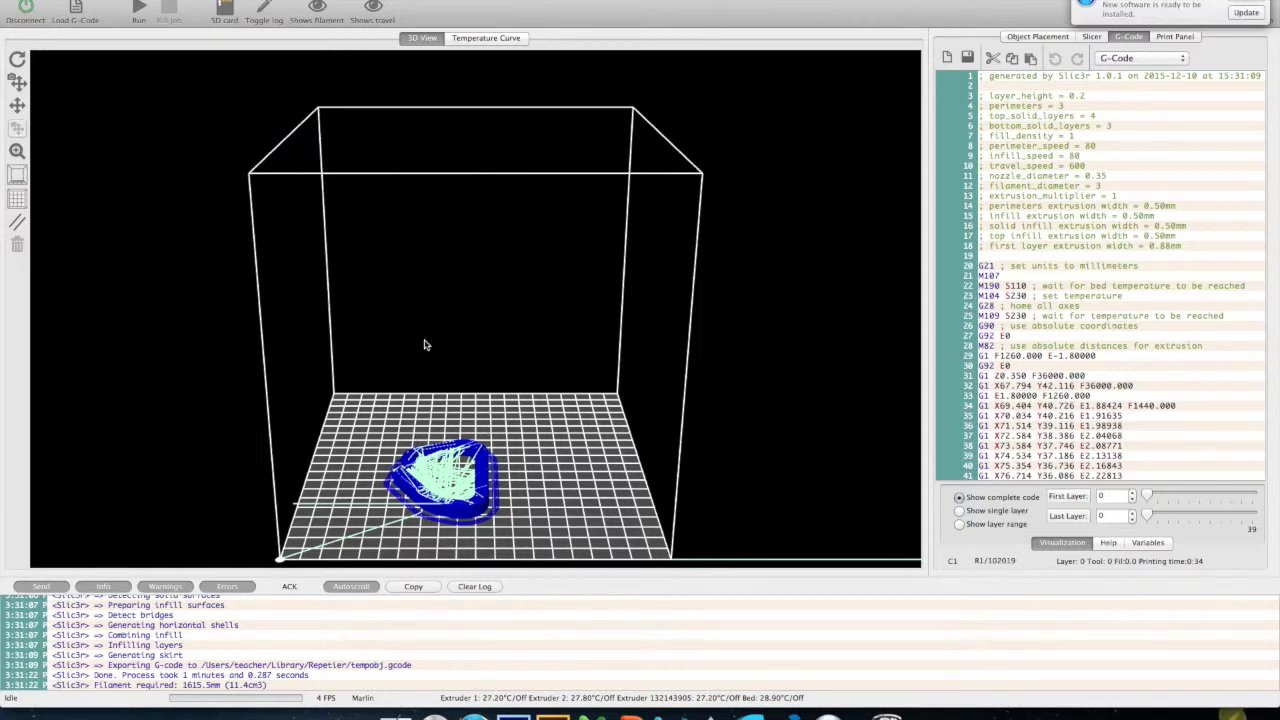
Show the temperature curve and start heating extruder 1 to 230°C
{"action": "left_click", "coordinate": [503, 42]}
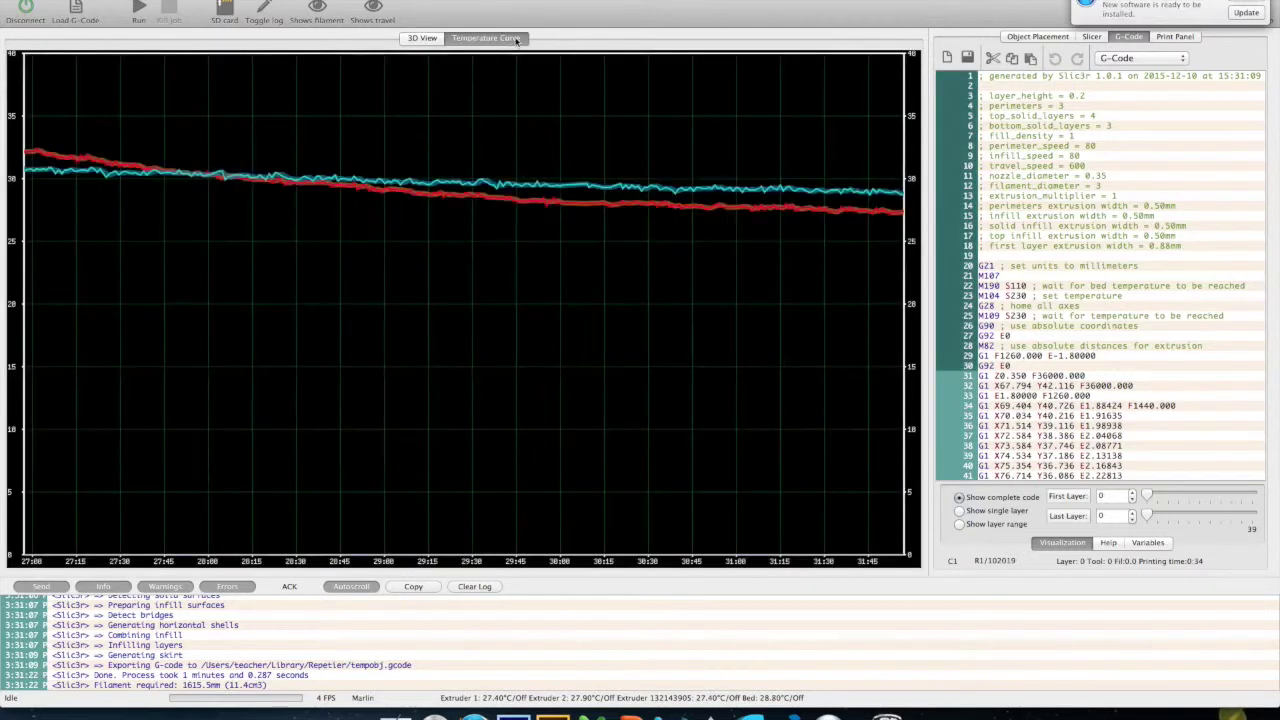
{"action": "left_click", "coordinate": [1175, 37]}
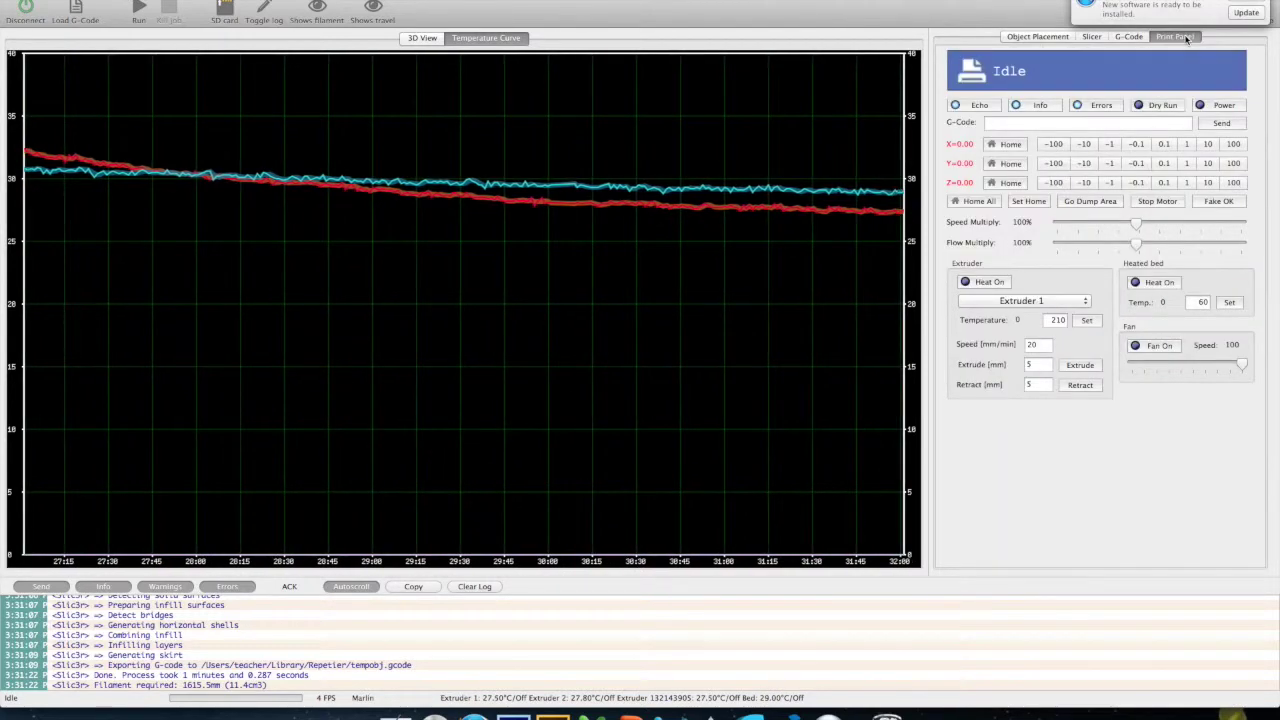
{"action": "left_click", "coordinate": [1058, 320]}
{"action": "type", "text": "20"}
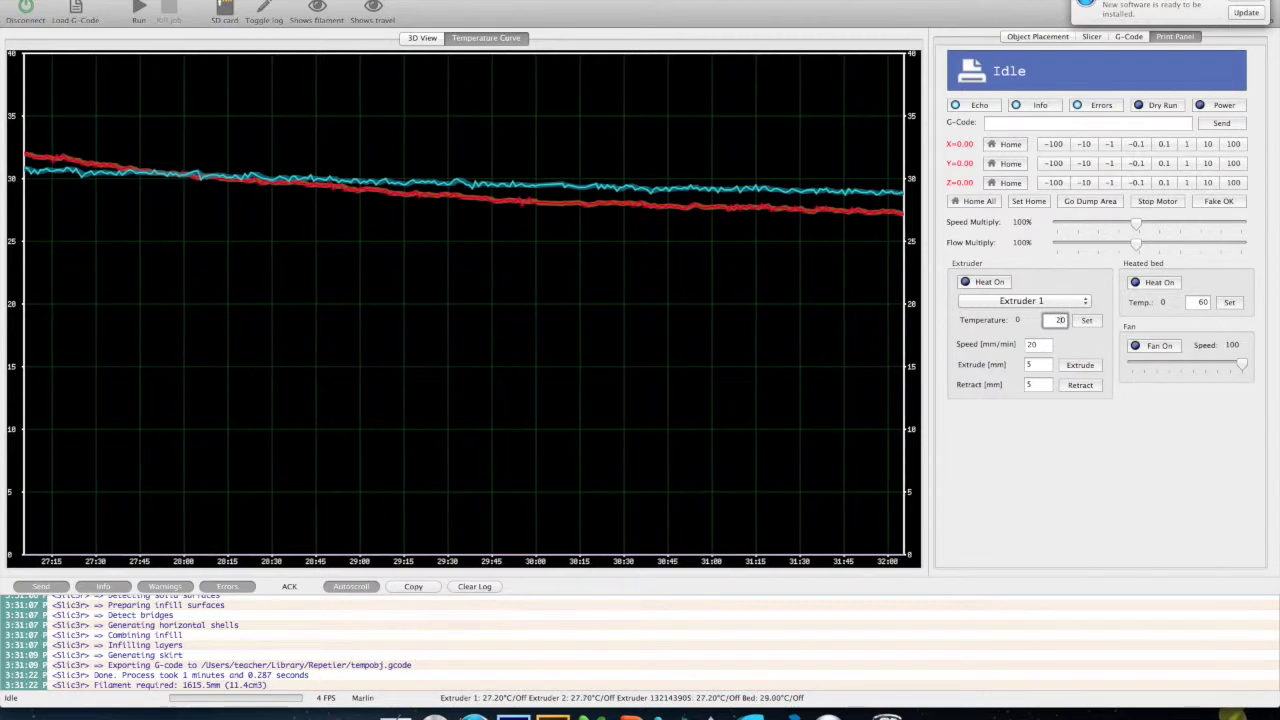
{"action": "left_click", "coordinate": [1088, 321]}
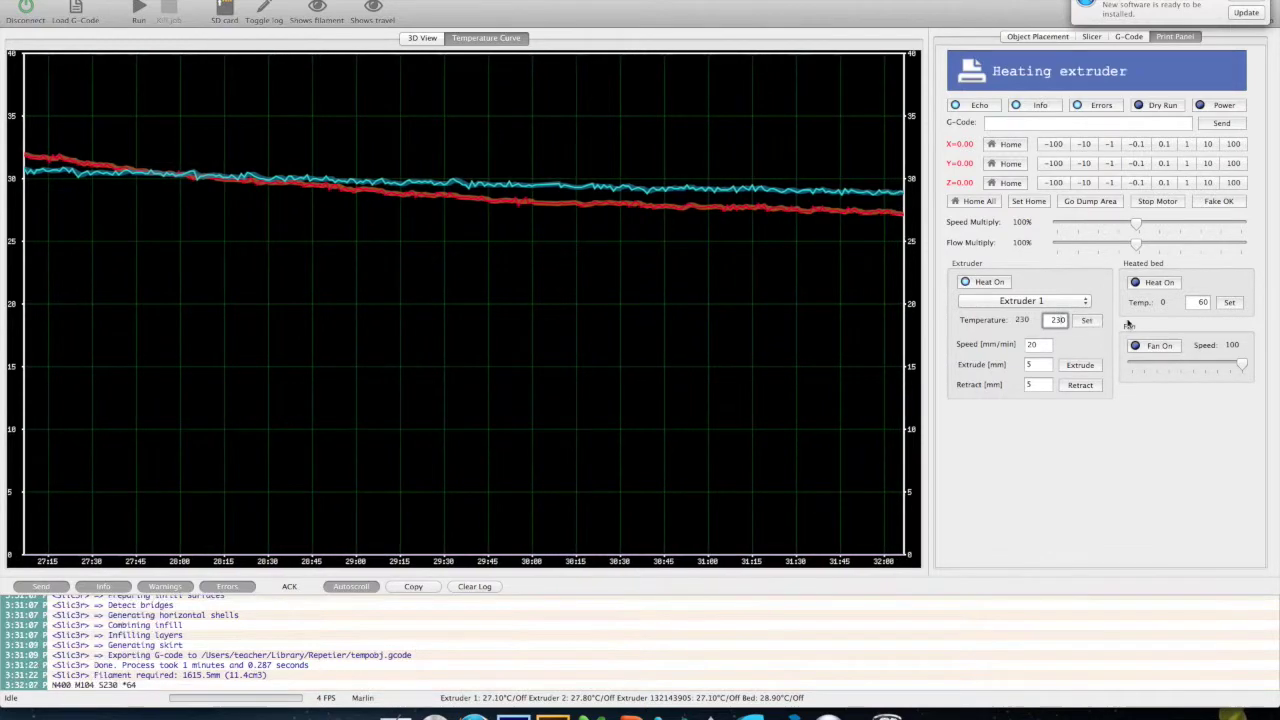
Set the heated bed target temperature to 110°C
{"action": "left_click", "coordinate": [1200, 302]}
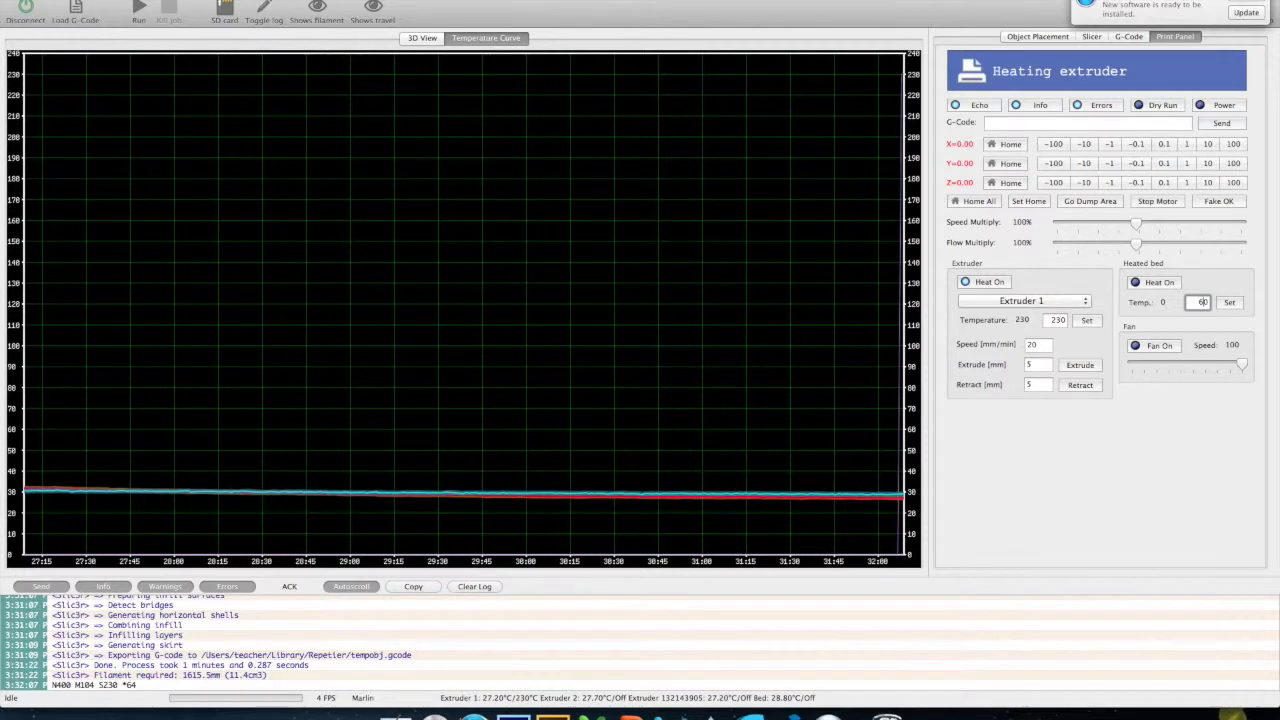
{"action": "key", "text": "BackSpace"}
{"action": "type", "text": "110"}
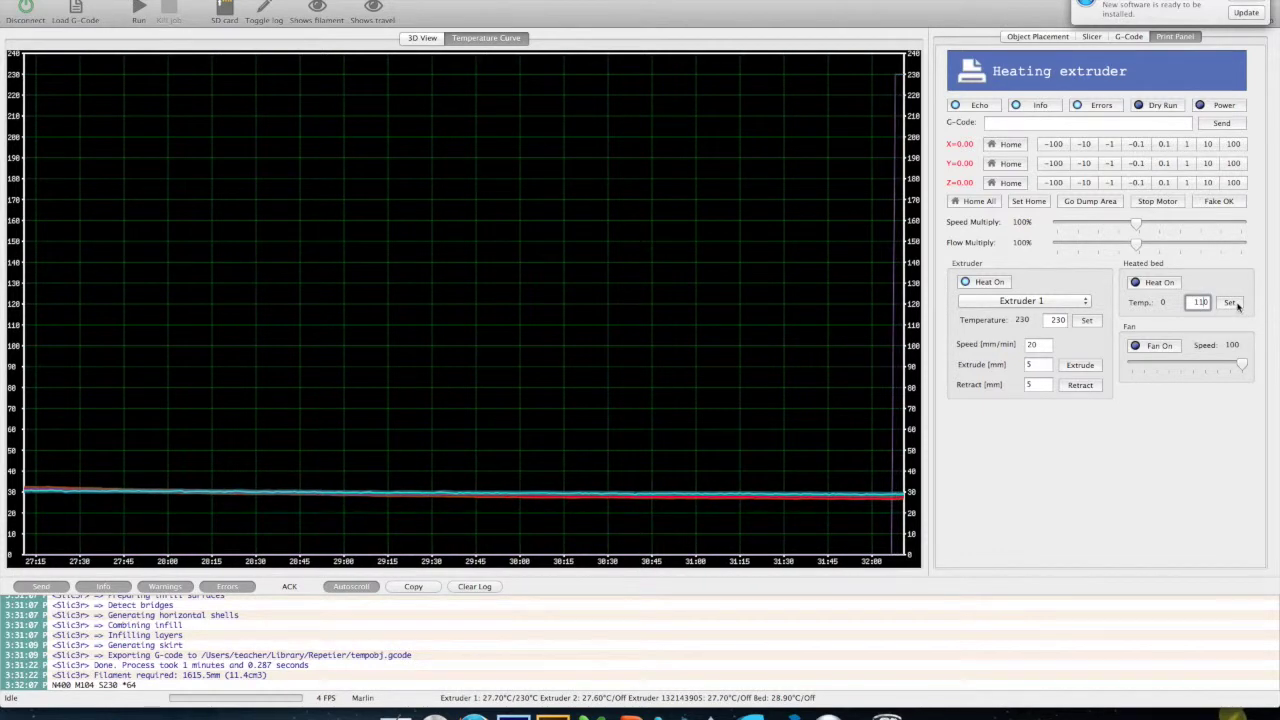
{"action": "left_click", "coordinate": [1236, 305]}
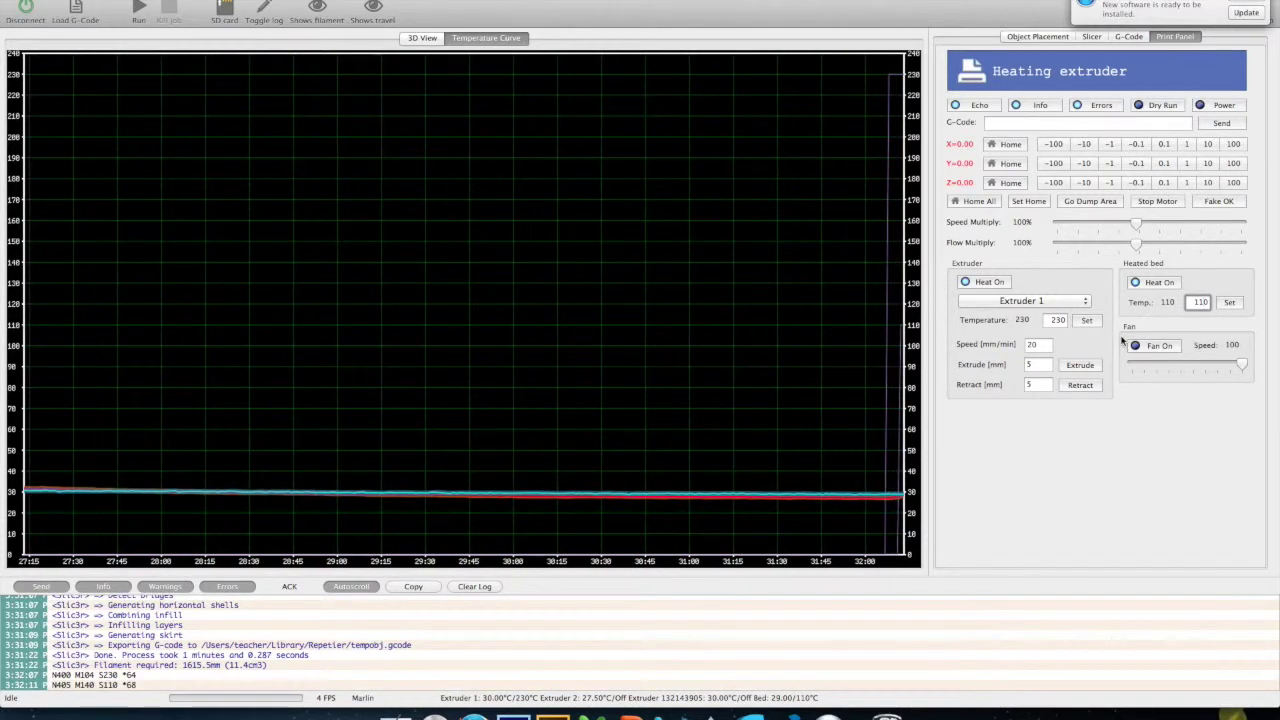